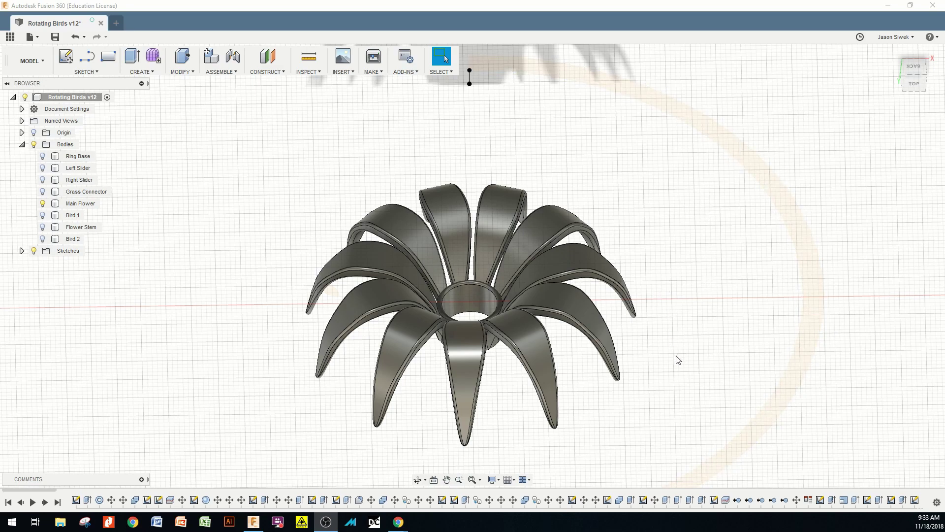
- Orbit around the flower and make the Flower Stem body visible
mouse_move(678, 359)
shift+middle_down()
mouse_move(675, 350)
mouse_move(667, 376)
mouse_move(697, 383)
mouse_move(680, 348)
shift+middle_up()
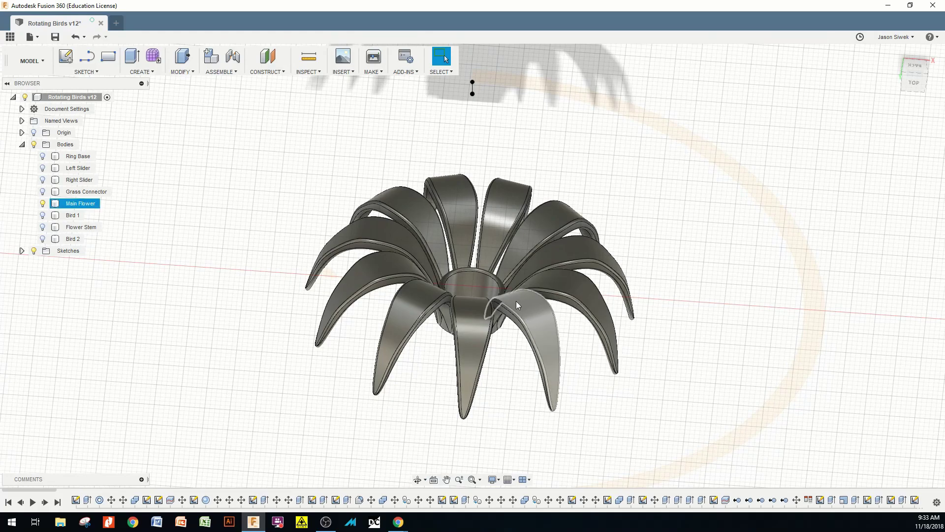
mouse_move(570, 391)
shift+middle_down()
mouse_move(569, 363)
mouse_move(582, 370)
mouse_move(574, 376)
shift+middle_up()
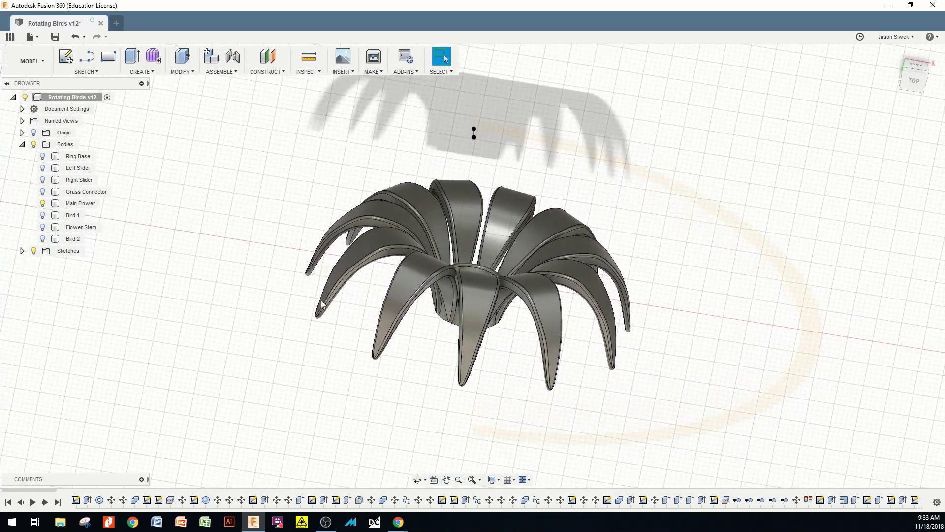
click(42, 227)
shift+middle_drag(211, 217, 196, 249)
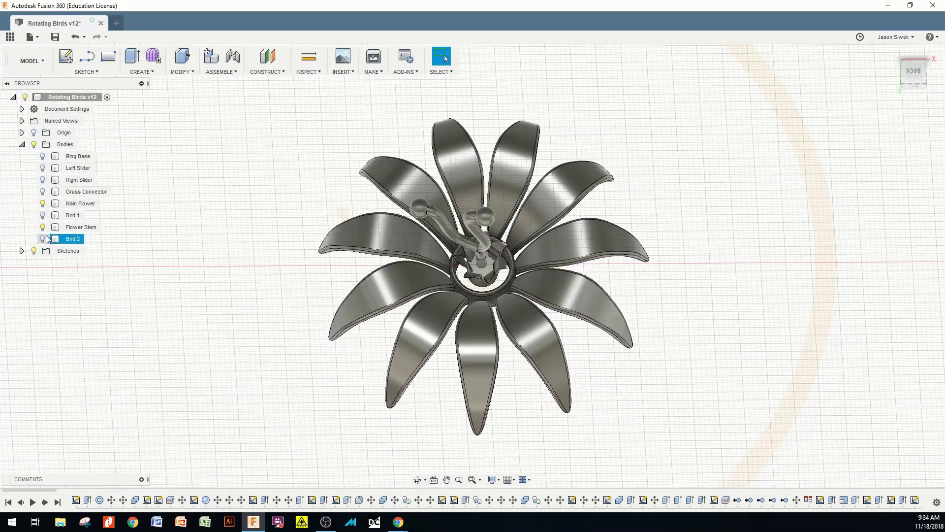
- Show the Ring Base, Left Slider, Right Slider, Grass Connector, Bird 1 and Bird 2 bodies
click(44, 157)
click(42, 156)
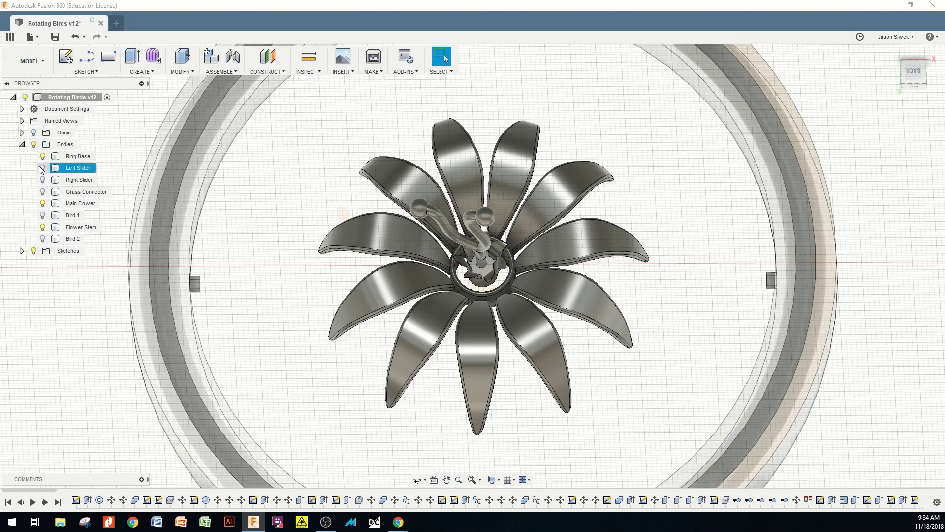
click(42, 168)
click(43, 180)
click(42, 192)
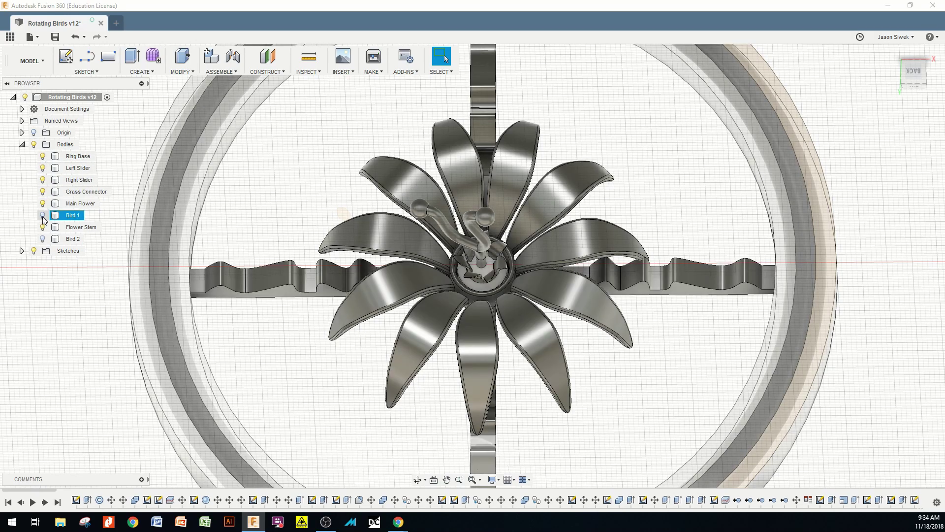
click(43, 215)
click(42, 239)
shift+middle_drag(56, 315, 70, 287)
key(Escape)
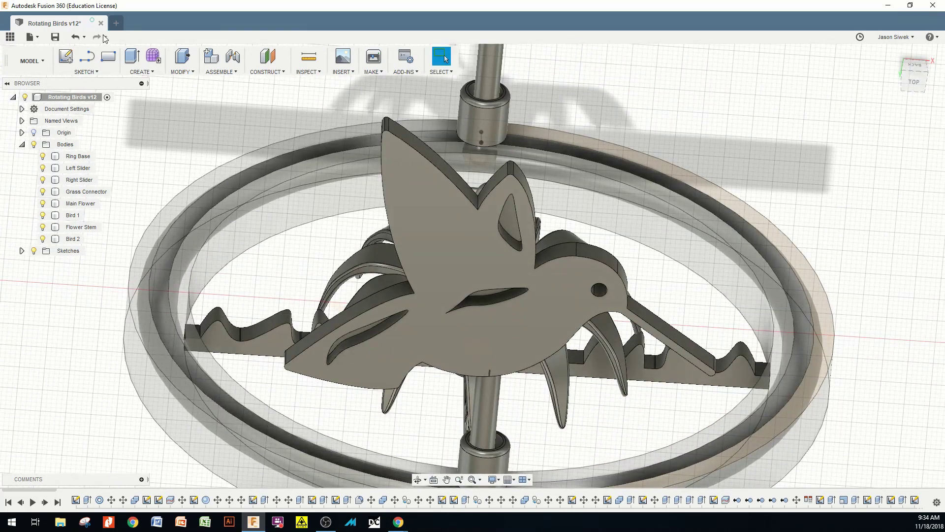
- Start a new design and sketch a 20 mm diameter circle at the origin on the front plane
click(117, 25)
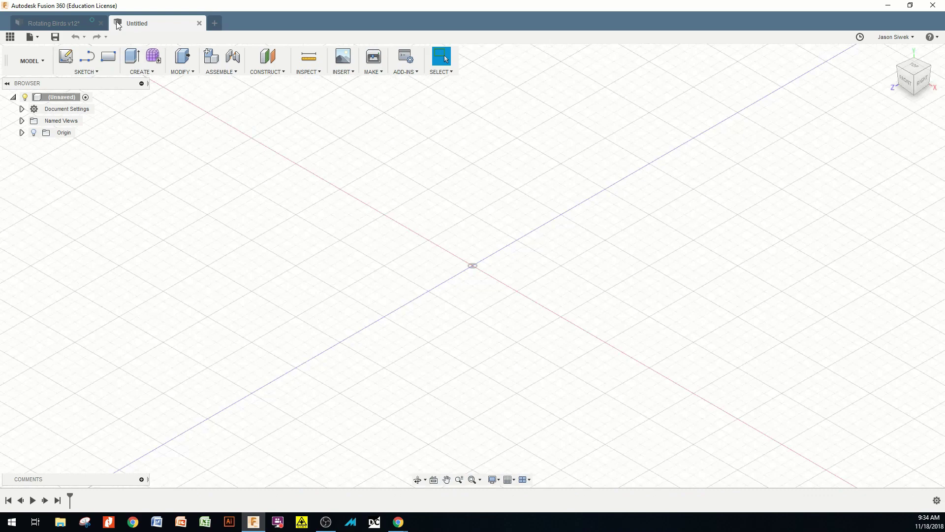
click(905, 81)
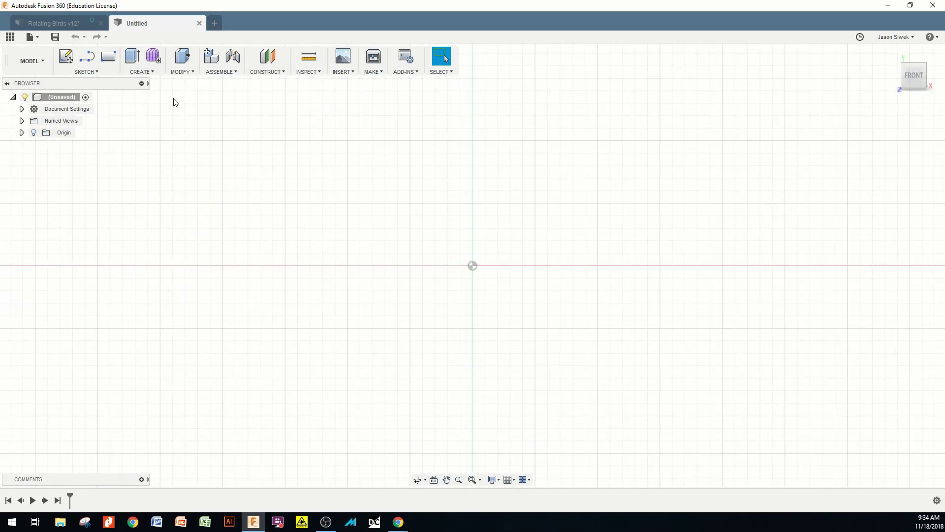
click(475, 271)
click(473, 266)
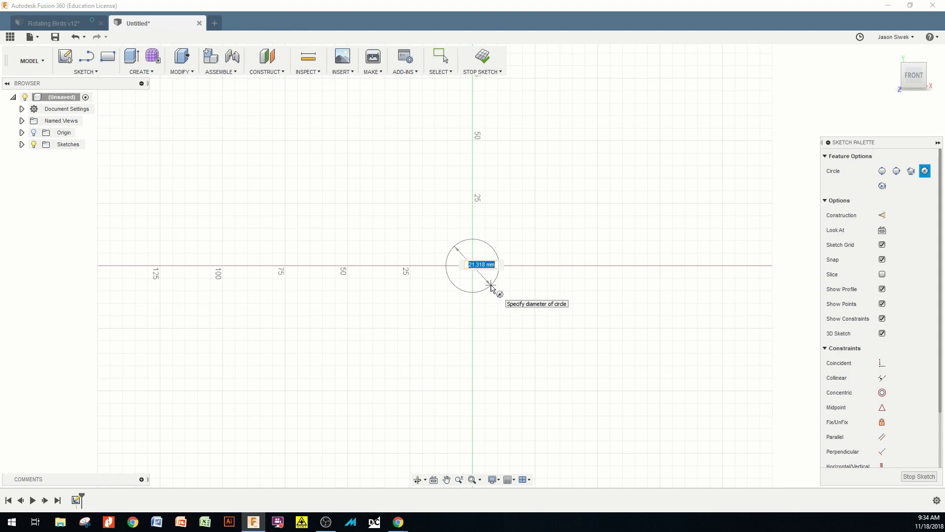
text(20)
key(Return)
key(Escape)
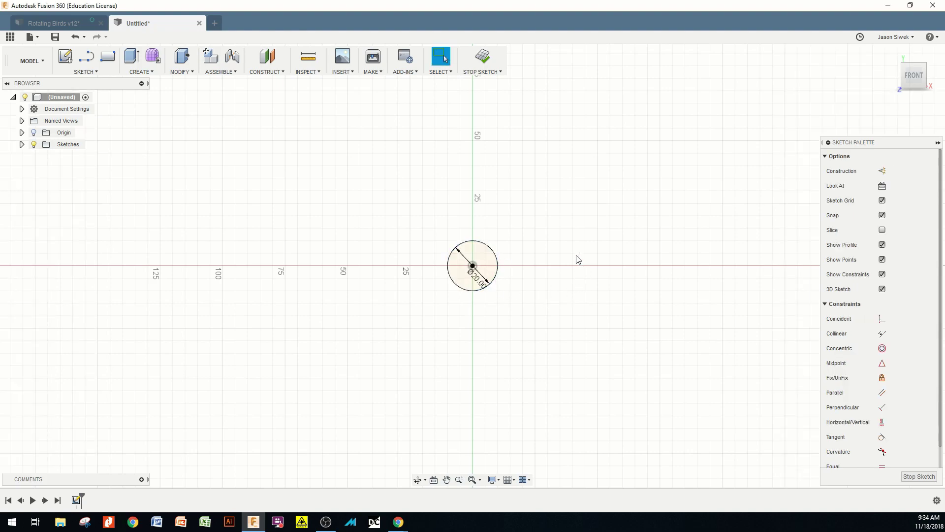
- Add a concentric 16 mm diameter circle at the origin to complete the sketch
scroll(549, 182, up, 3)
key(c)
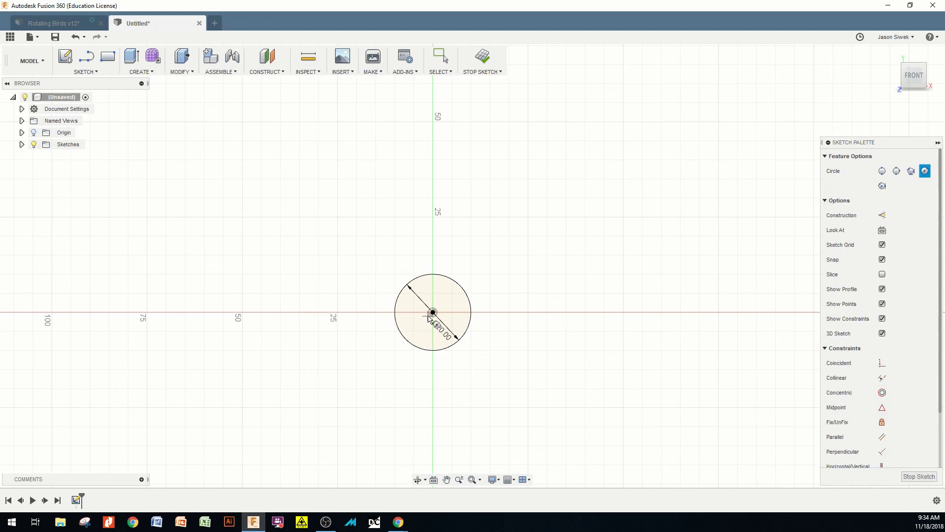
click(433, 312)
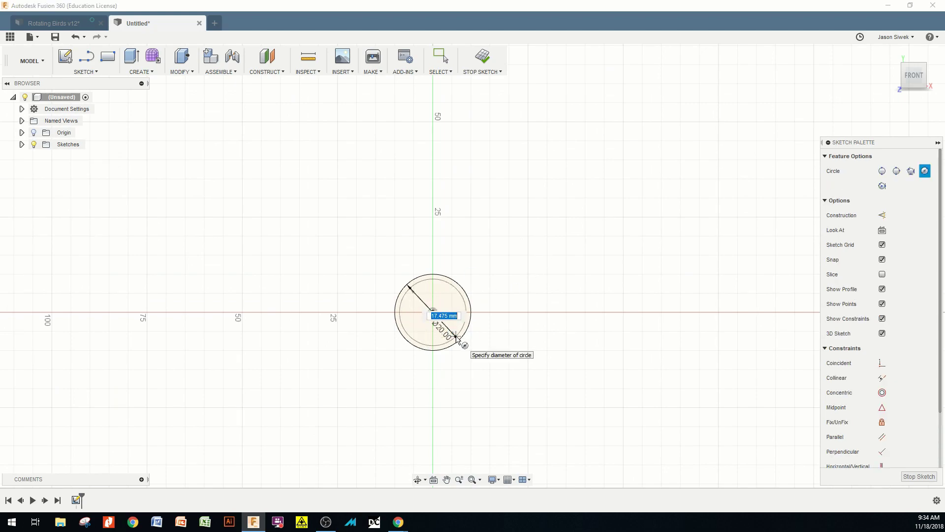
text(1)
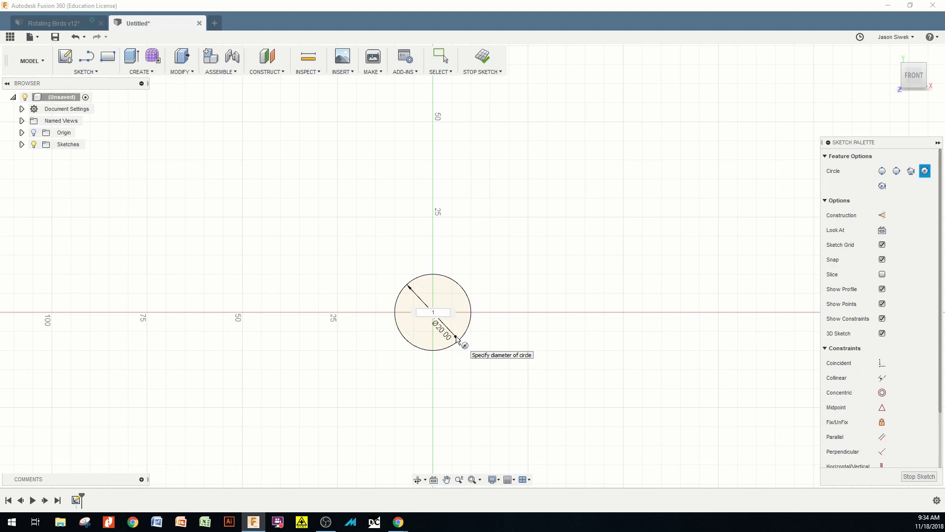
text(6)
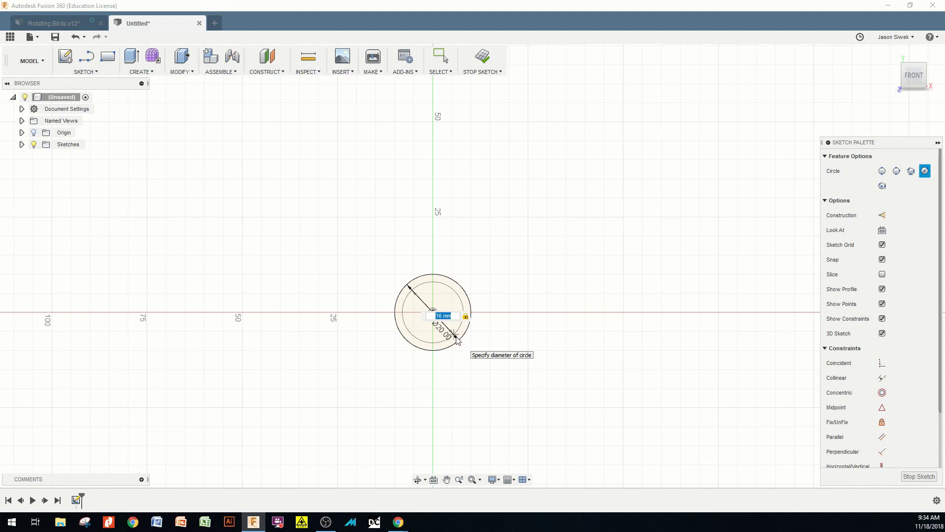
key(Return)
key(Escape)
- Extrude the ring profile between the two circles by 1 and view the tube from the front
key(e)
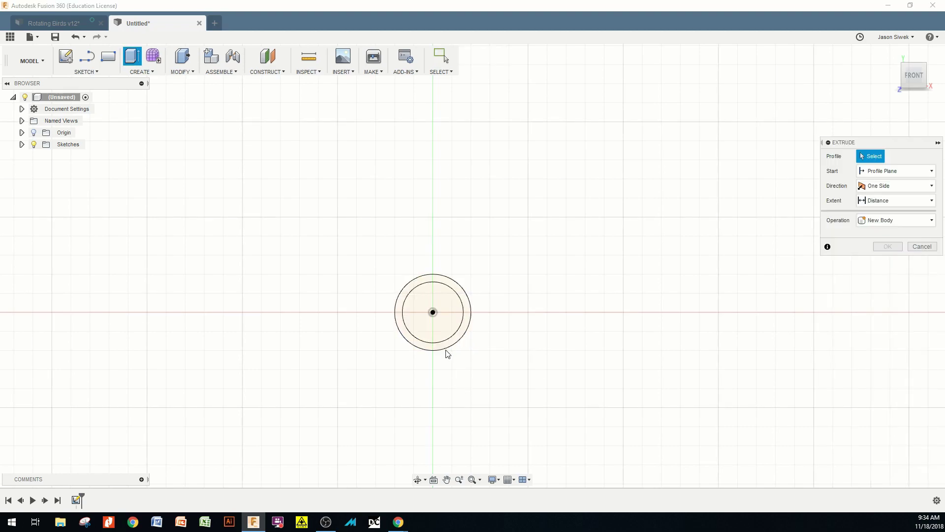
click(447, 350)
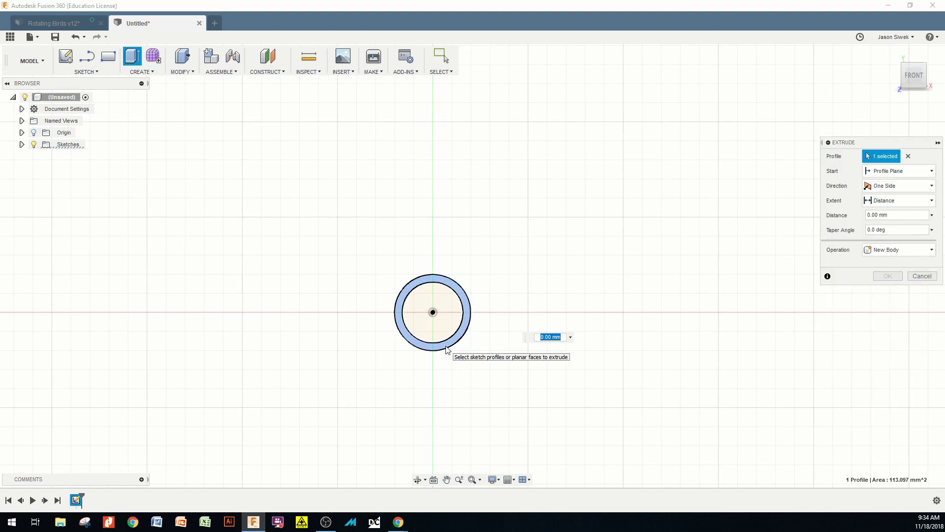
text(15mm)
key(Return)
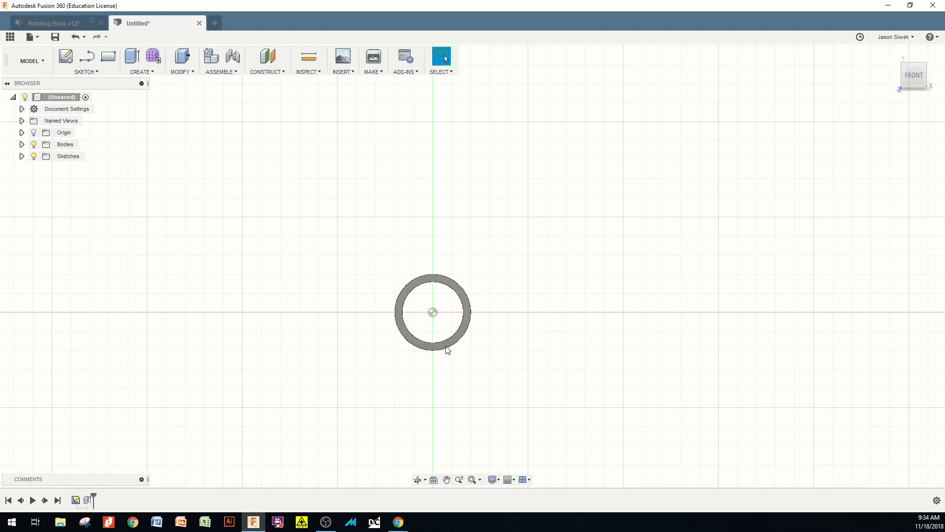
shift+middle_drag(424, 380, 675, 251)
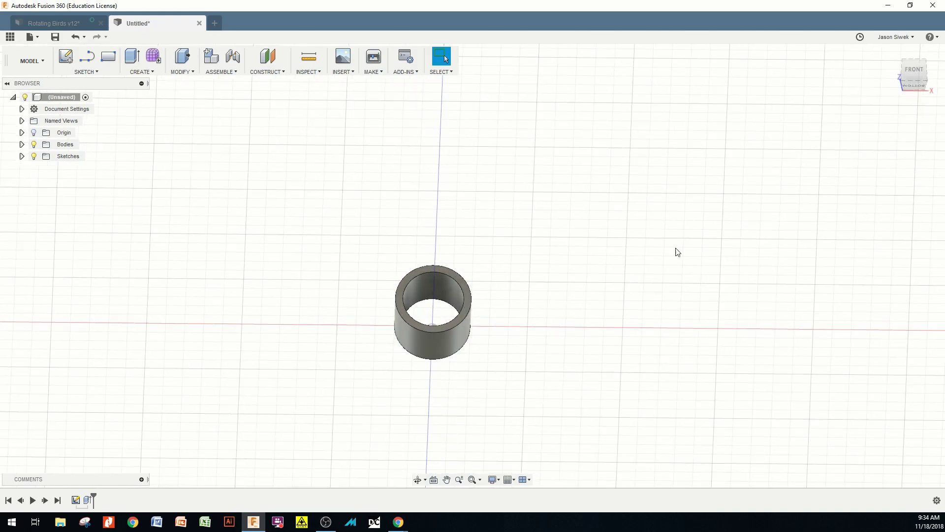
click(916, 71)
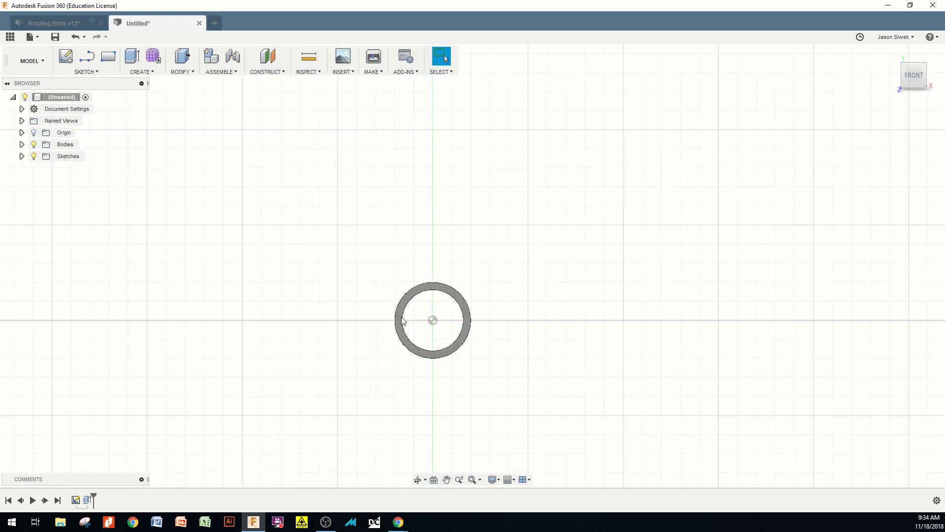
middle_drag(554, 225, 380, 217)
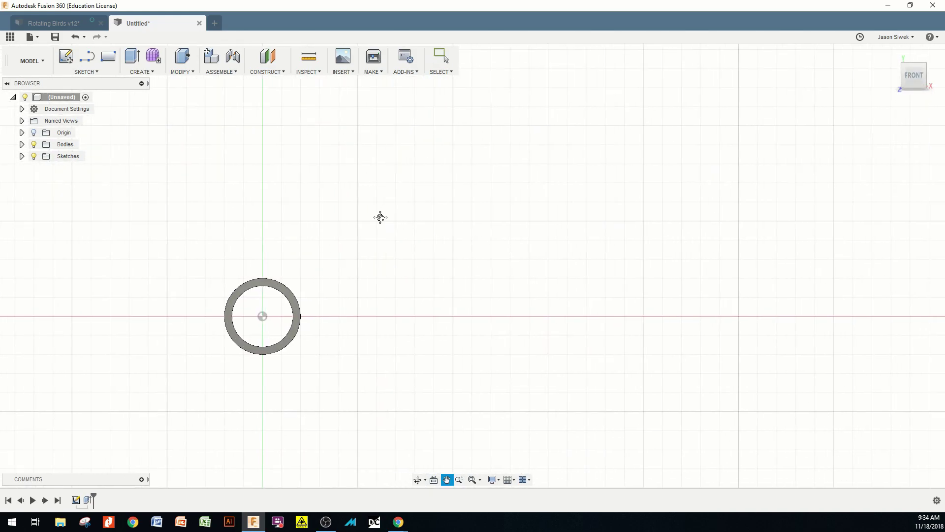
click(98, 73)
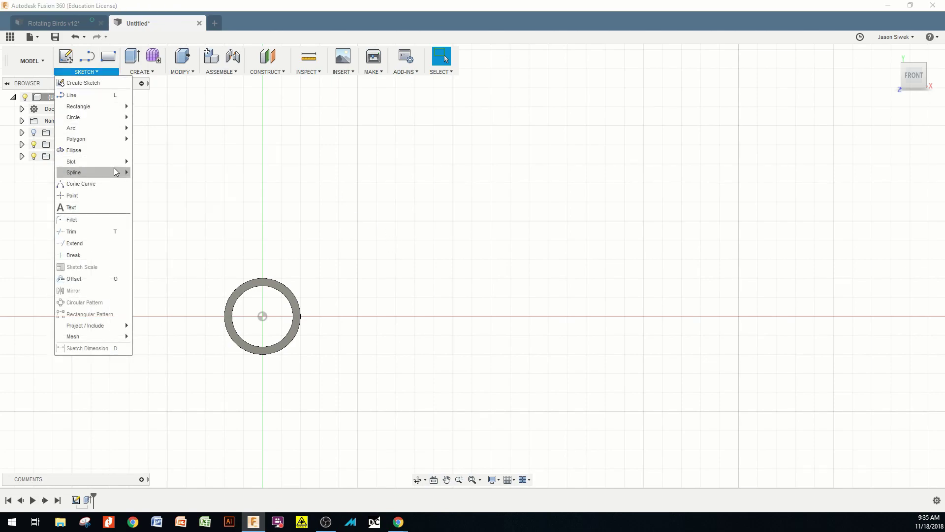
- Start the Control Point Spline tool and pan and zoom to leave drawing room beside the ring
mouse_move(114, 170)
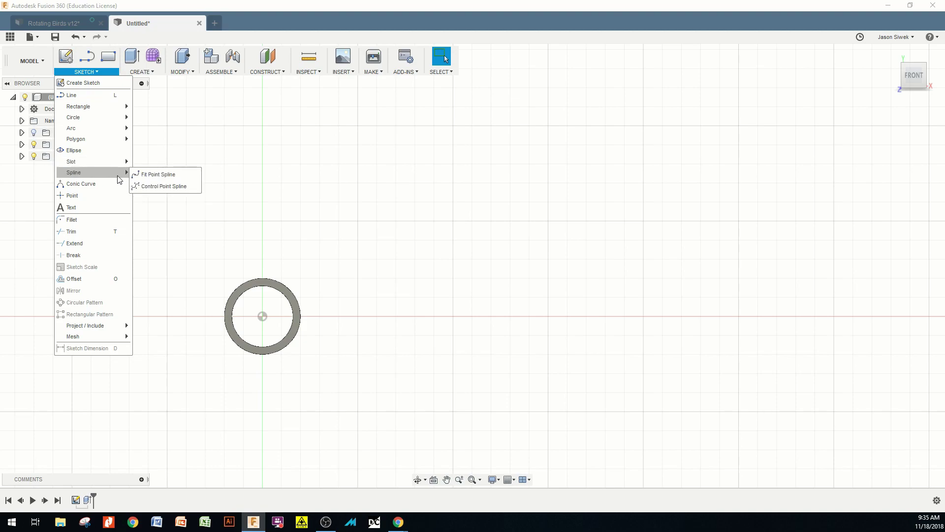
click(149, 187)
middle_drag(507, 303, 413, 291)
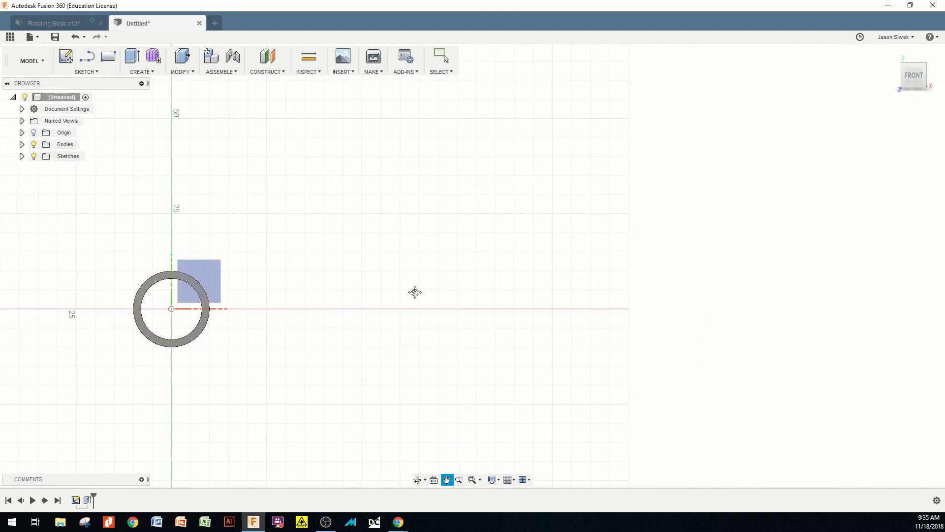
scroll(362, 310, up, 2)
scroll(362, 310, up, 1)
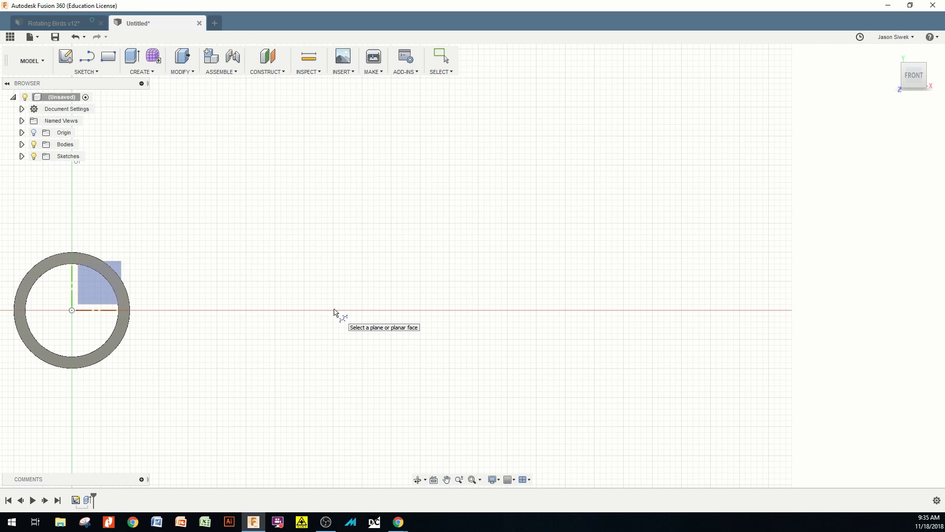
- Pick the sketch plane and draw the petal spline drooping from the X axis to its right tip
click(335, 312)
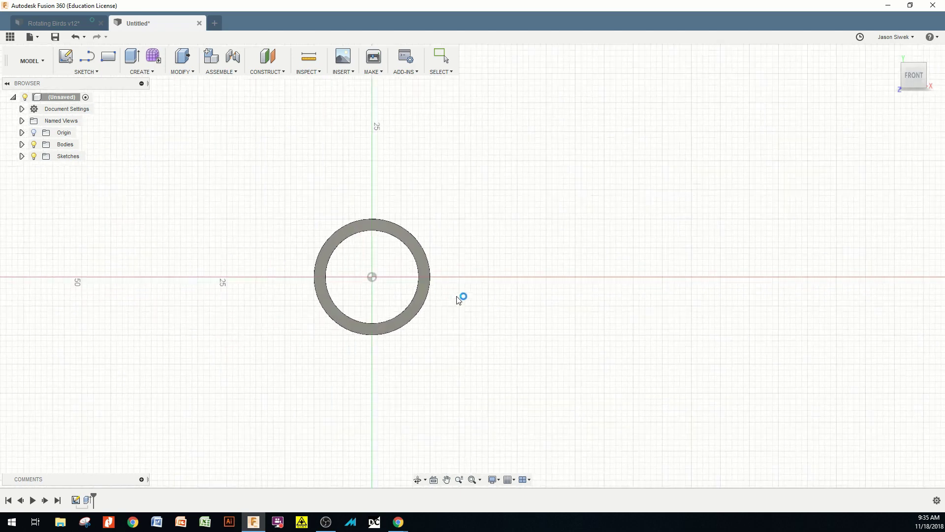
middle_drag(600, 266, 321, 275)
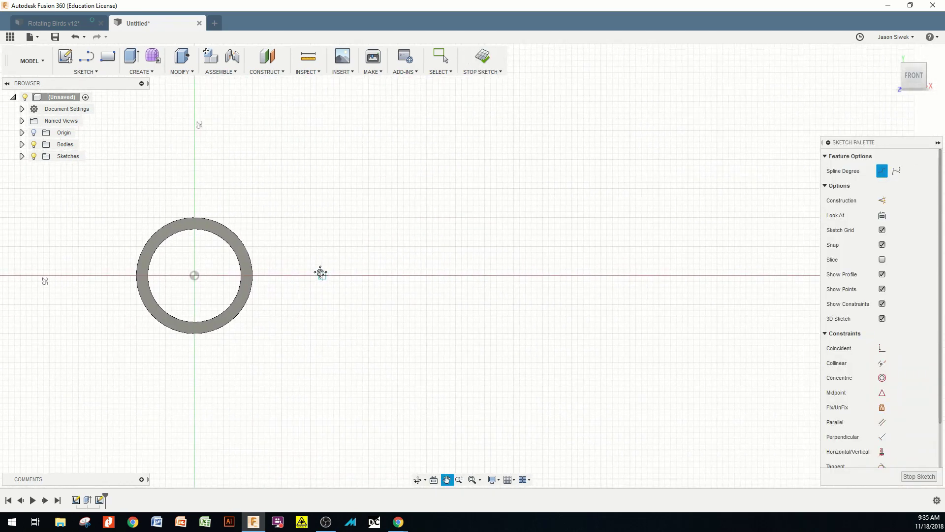
click(369, 276)
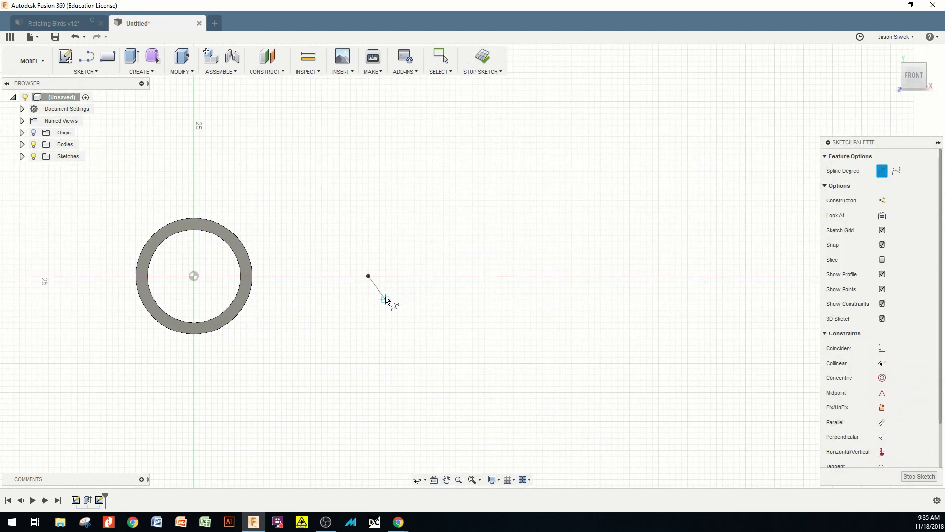
click(380, 298)
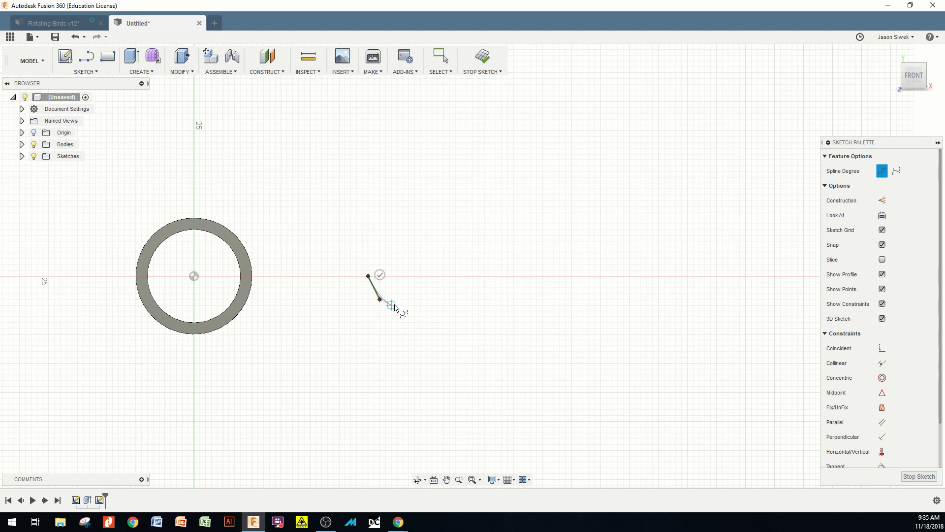
click(420, 316)
click(467, 316)
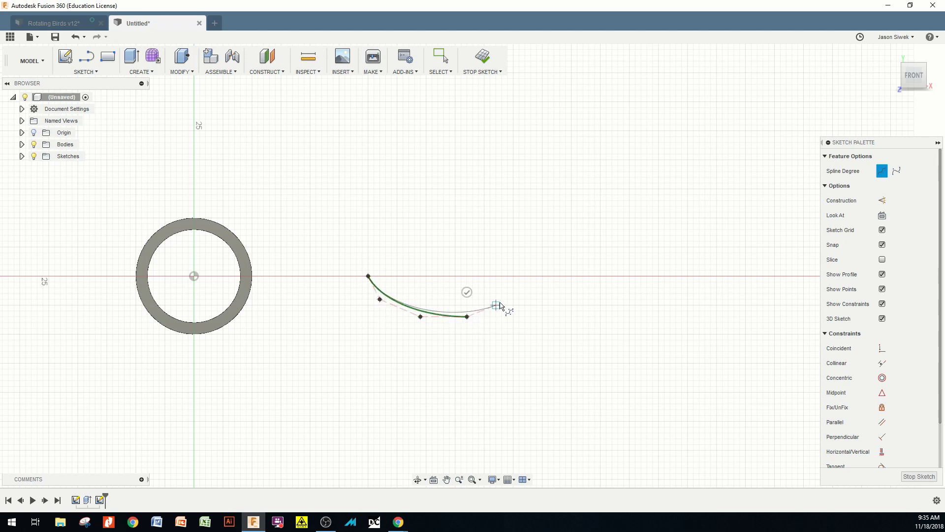
click(502, 304)
click(525, 294)
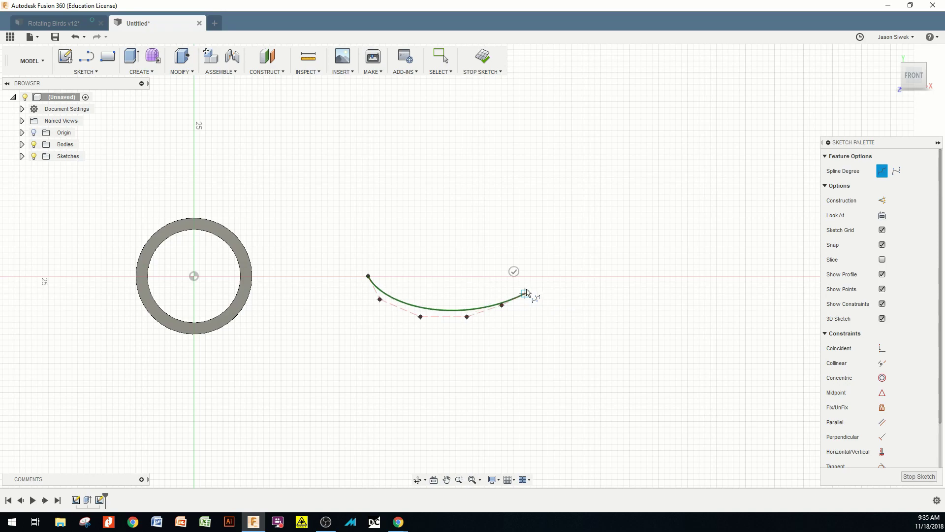
click(537, 283)
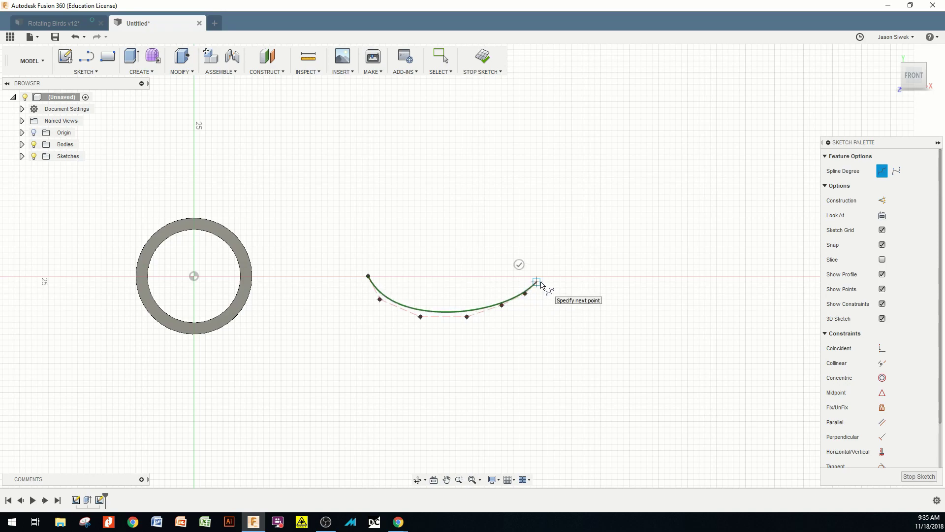
- Bring the spline back along the top edge, close it on its start point, and finish the sketch
click(502, 259)
click(479, 253)
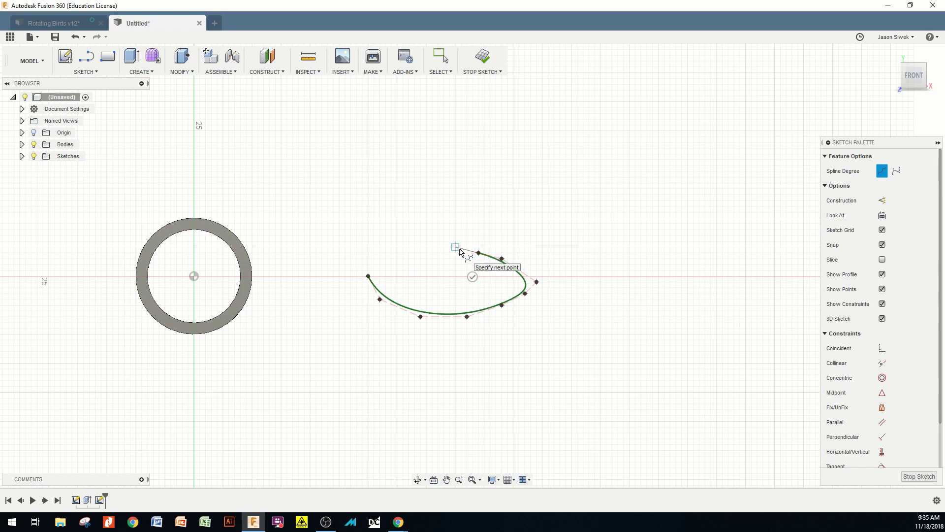
click(455, 247)
click(432, 252)
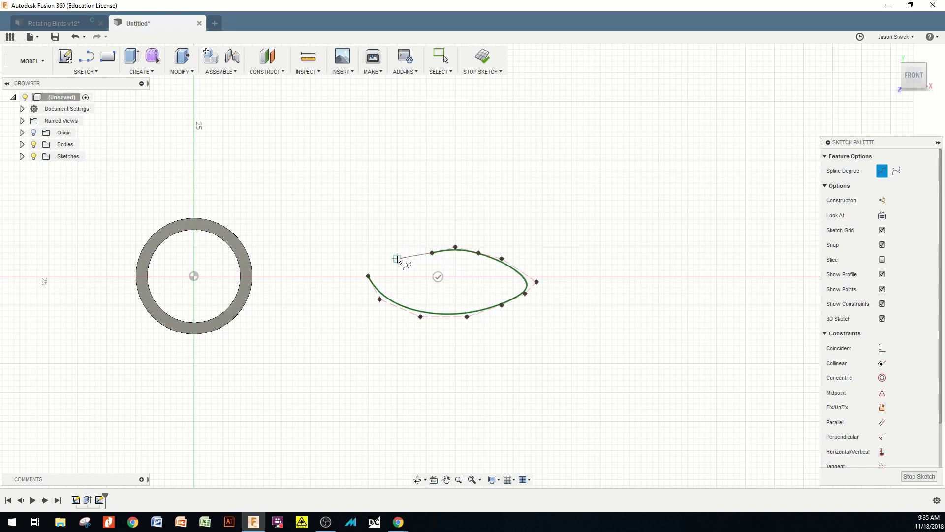
click(397, 259)
click(369, 276)
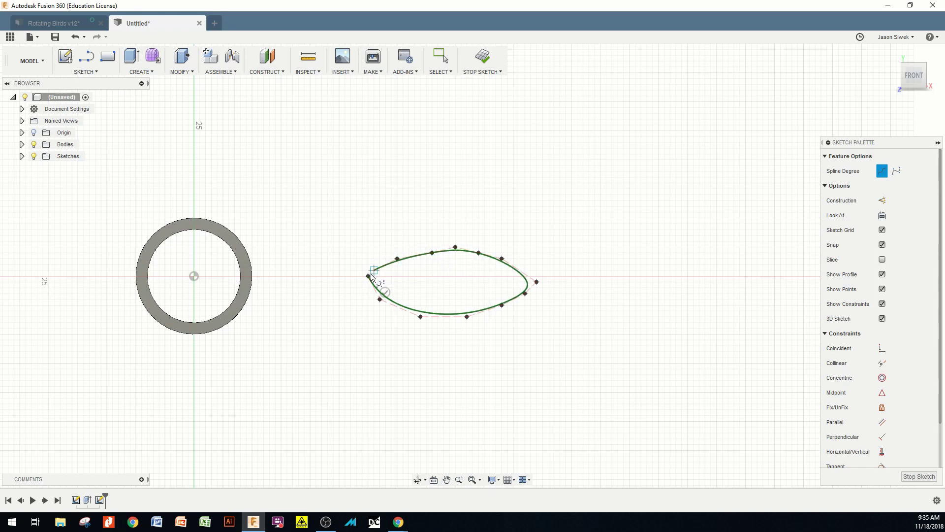
click(370, 276)
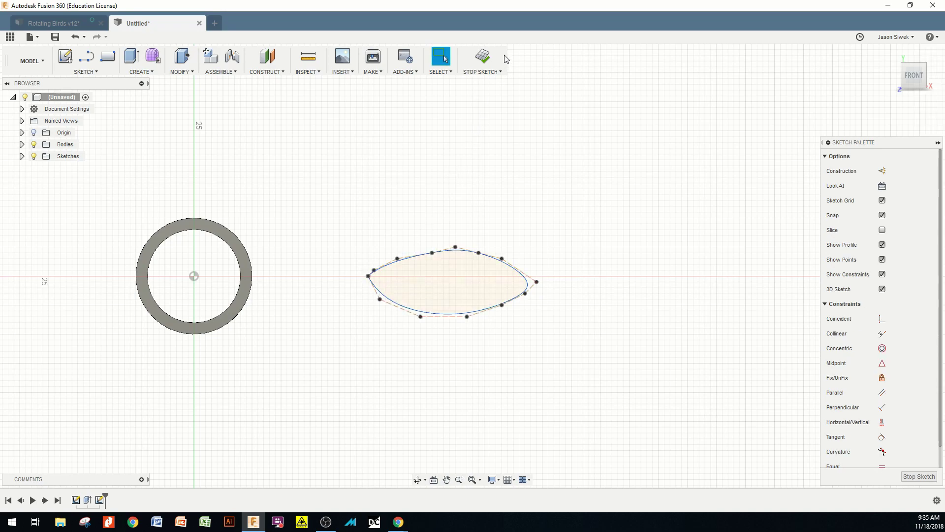
click(483, 58)
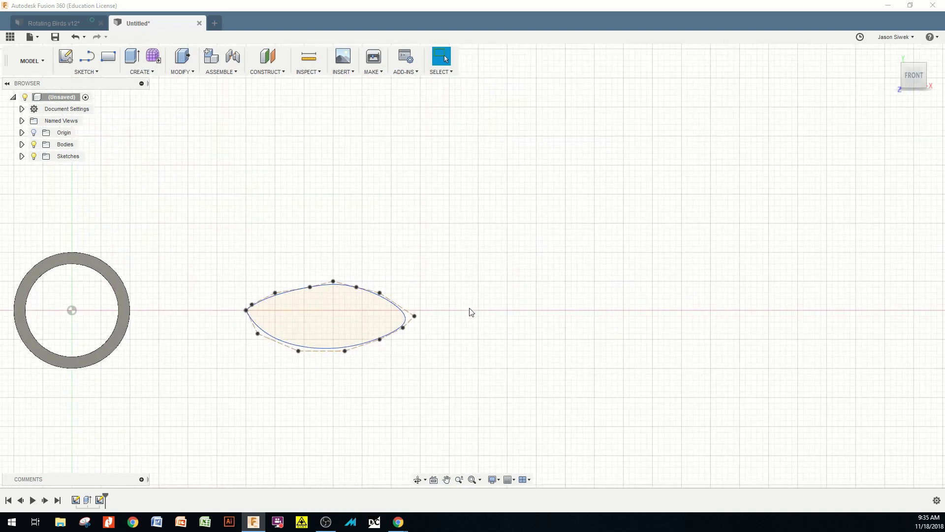
- Extrude the leaf outline 25 mm into a solid petal body and check it from below
scroll(471, 312, up, 2)
scroll(362, 412, down, 2)
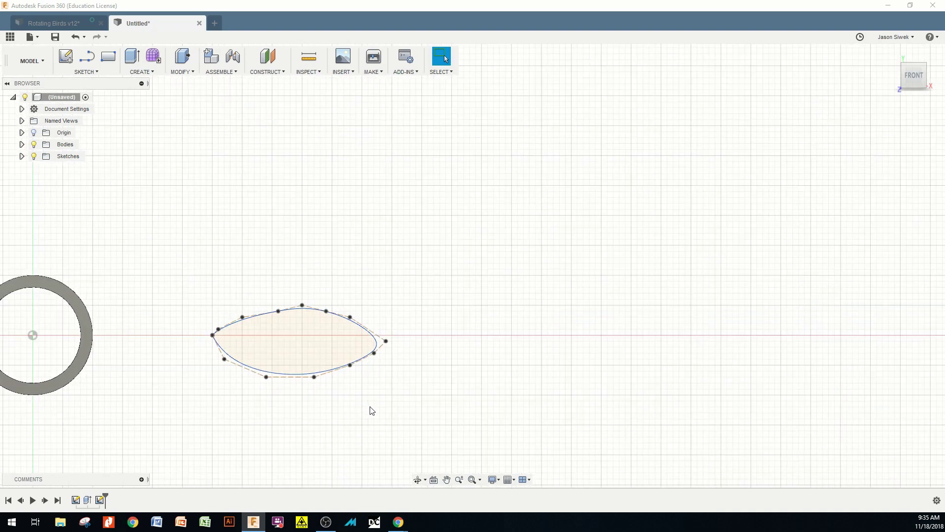
scroll(451, 331, down, 1)
key(e)
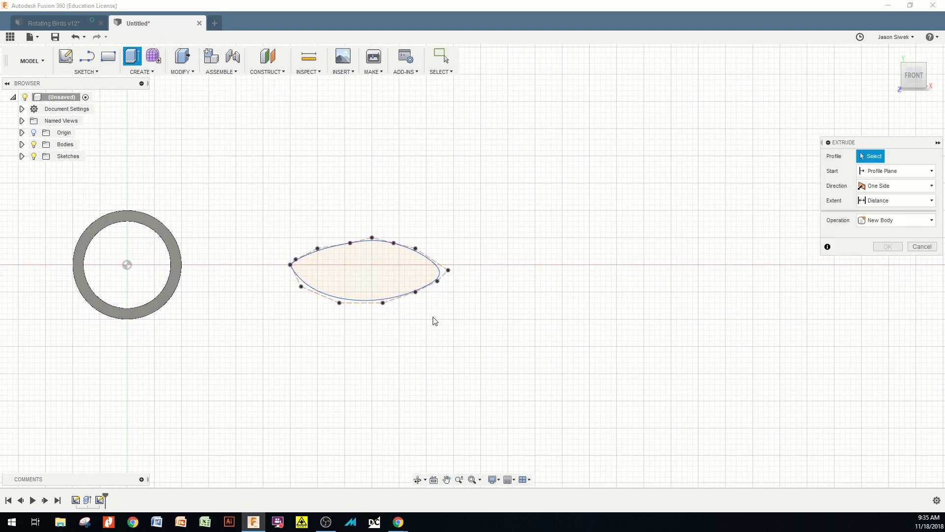
click(380, 274)
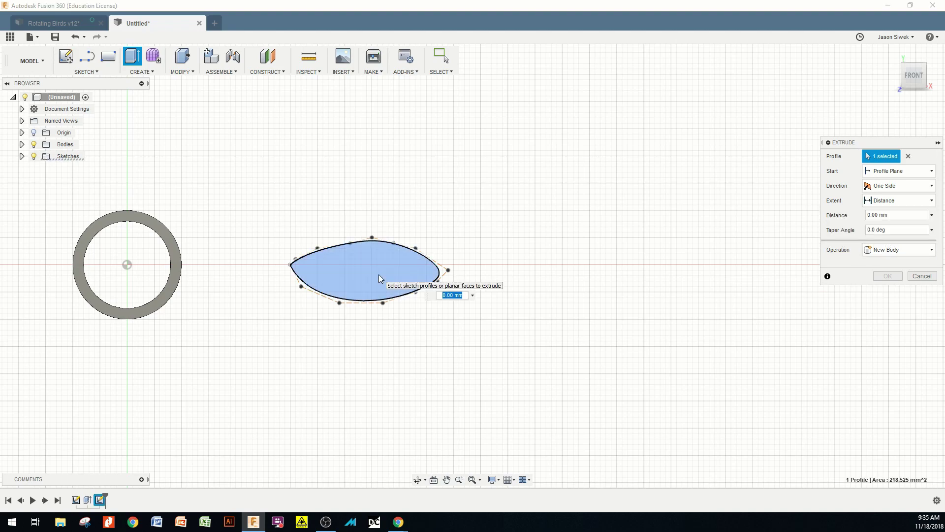
text(20)
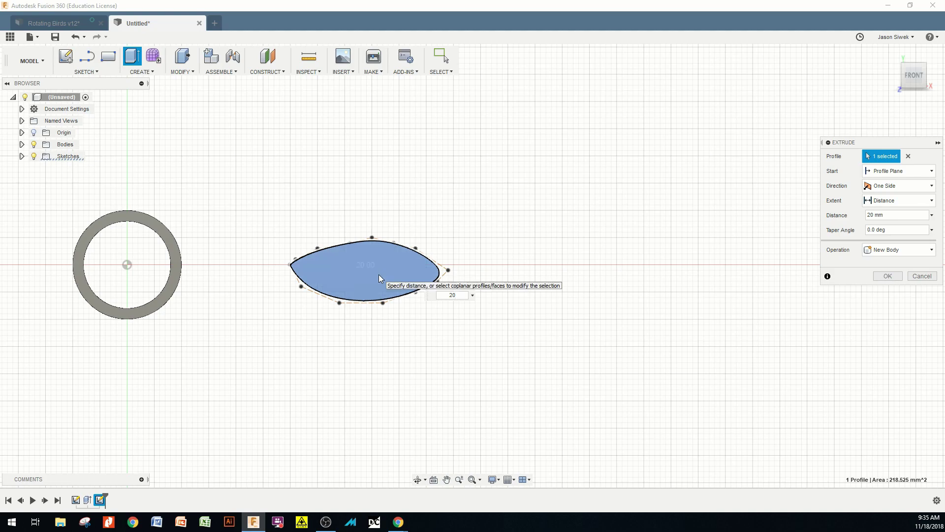
text(mm)
key(BackSpace)
key(BackSpace)
key(BackSpace)
key(BackSpace)
text(25mm)
key(Return)
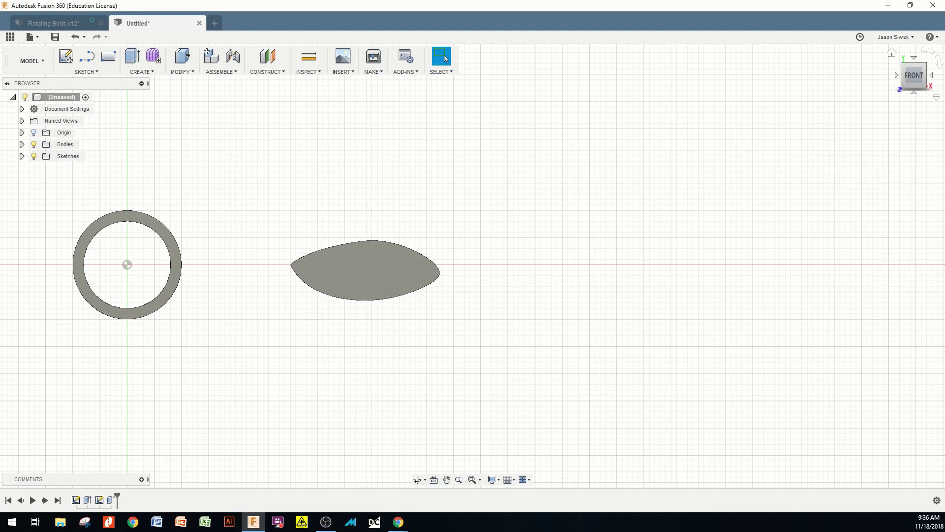
click(915, 94)
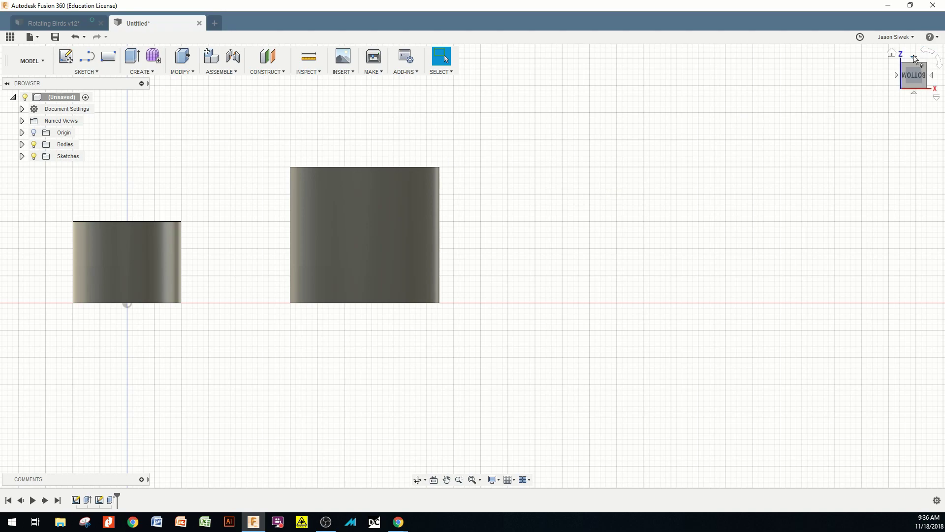
click(914, 56)
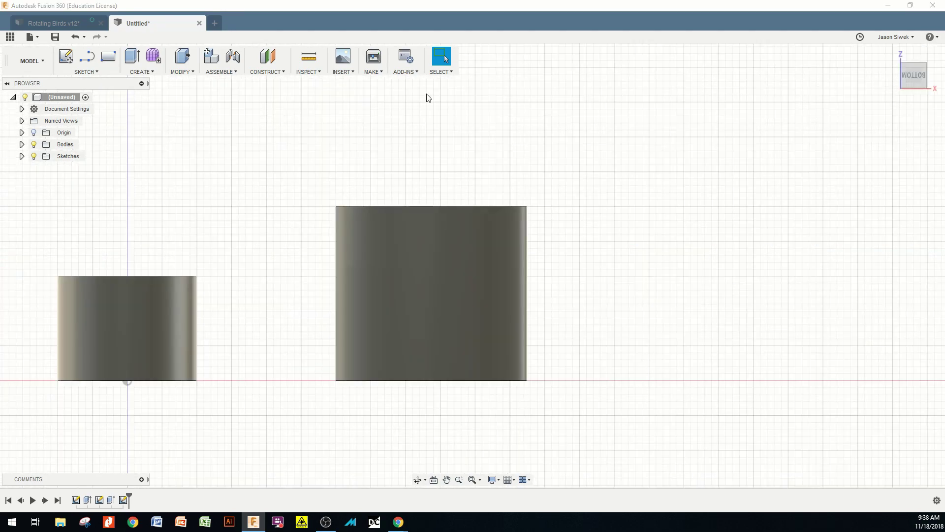
- Start a Control Point Spline and pick a sketch plane on the tall petal body
click(97, 72)
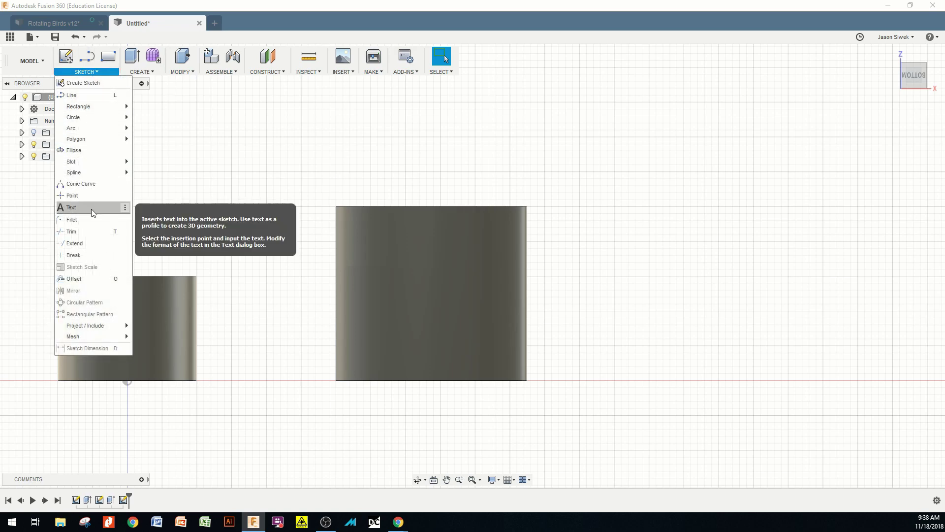
mouse_move(98, 173)
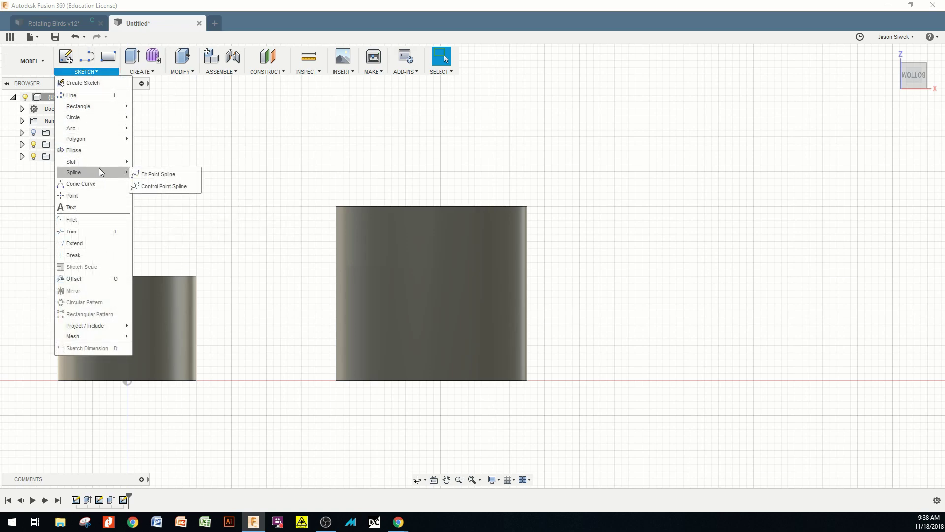
click(167, 187)
scroll(323, 281, up, 5)
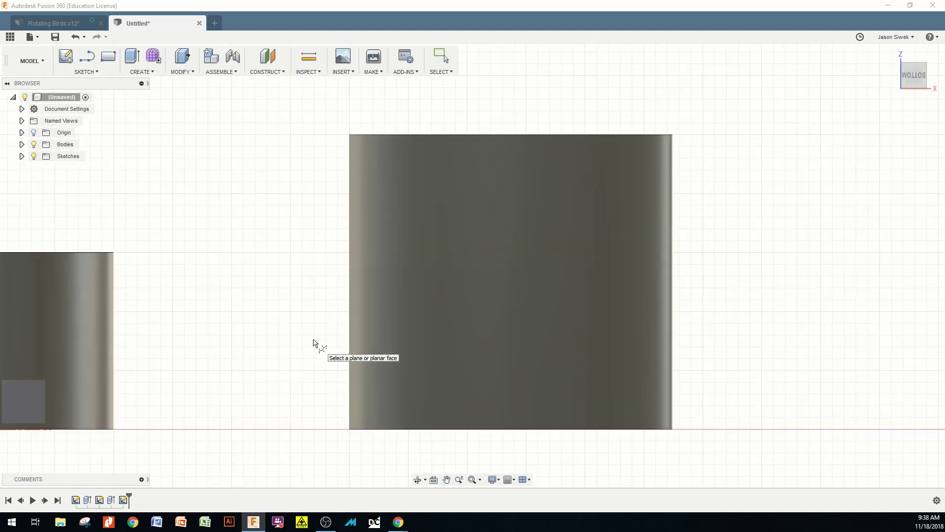
scroll(315, 342, up, 2)
middle_drag(326, 336, 227, 237)
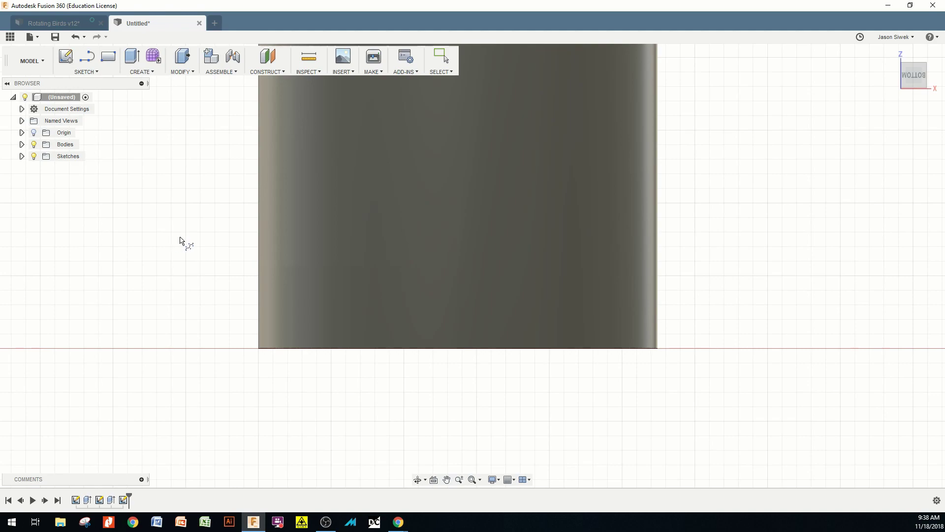
click(519, 207)
middle_drag(815, 116, 532, 232)
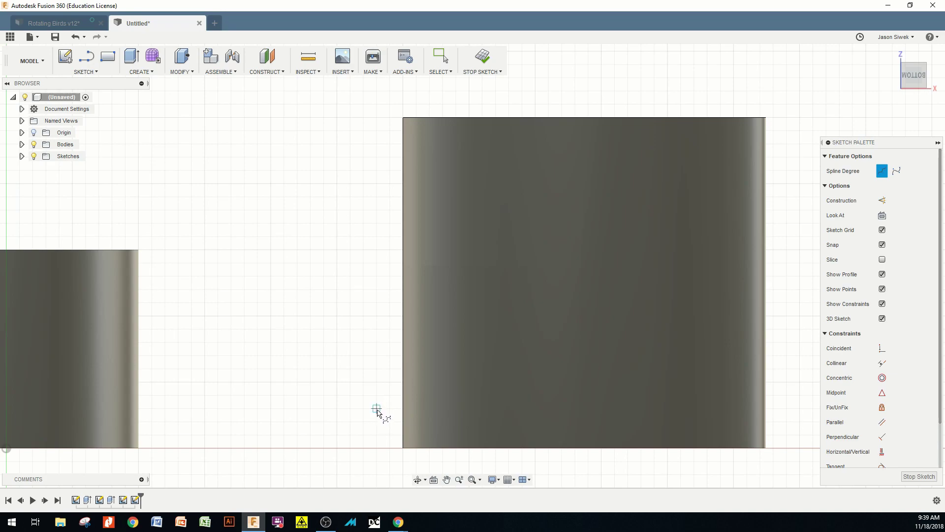
- Draw an arching spline from left of the body, over a peak, past its right edge, then finish the sketch
click(377, 408)
click(395, 371)
click(416, 342)
click(488, 271)
click(532, 245)
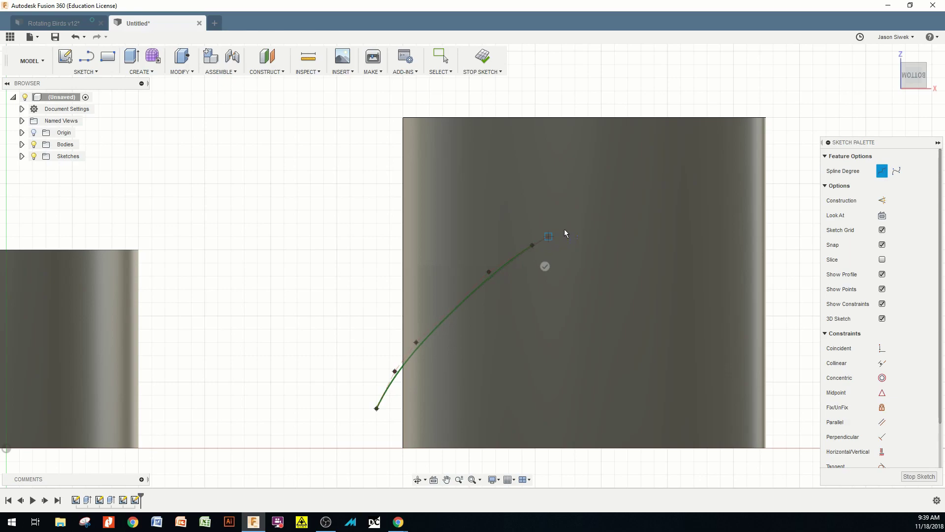
click(541, 230)
click(576, 199)
click(639, 215)
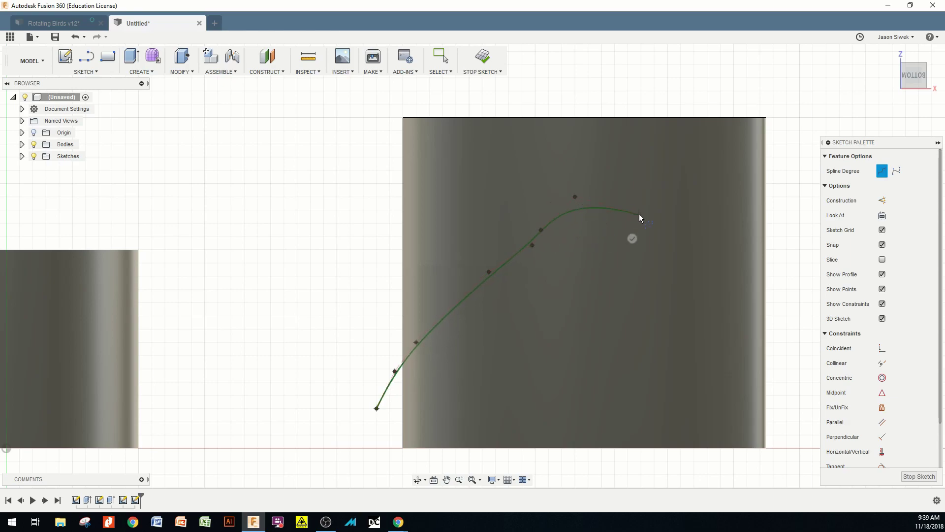
click(678, 269)
click(721, 303)
click(746, 316)
click(761, 321)
double_click(781, 322)
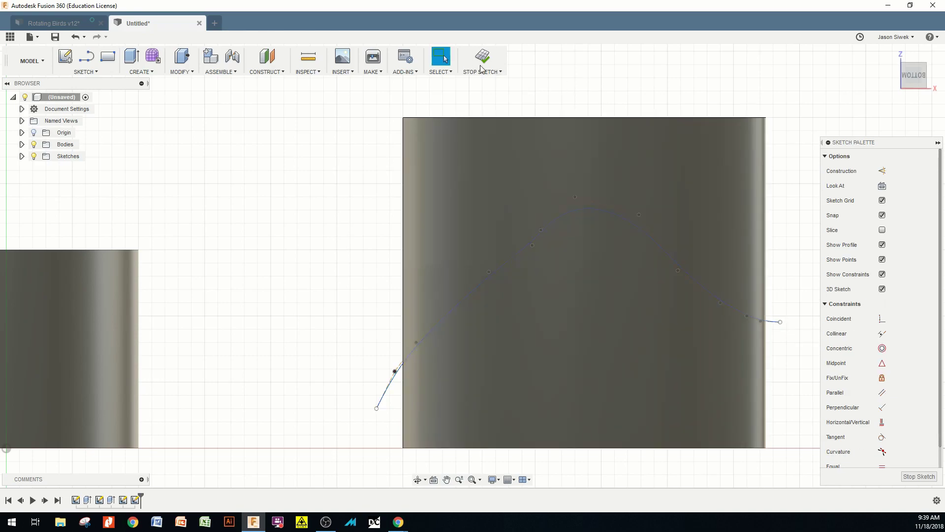
click(481, 64)
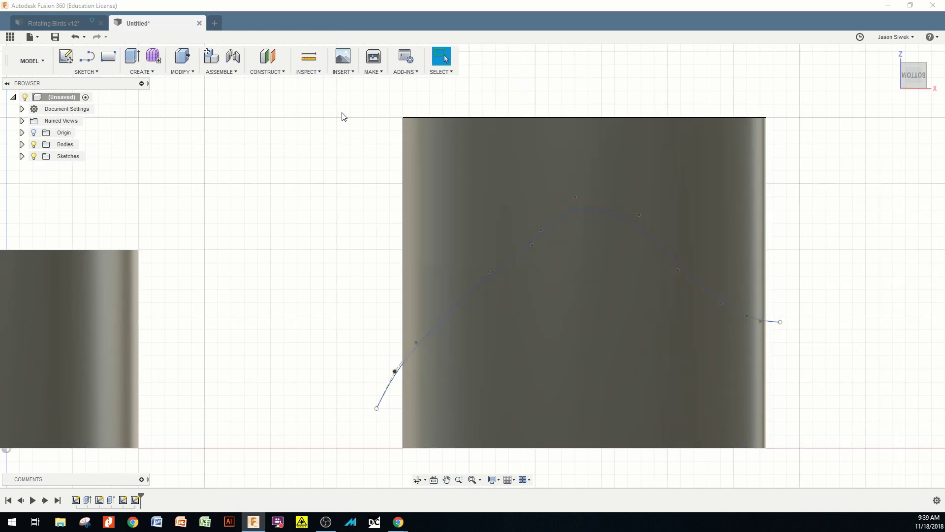
- Split the petal body with Split Body, using the arching spline as the splitting tool
click(192, 72)
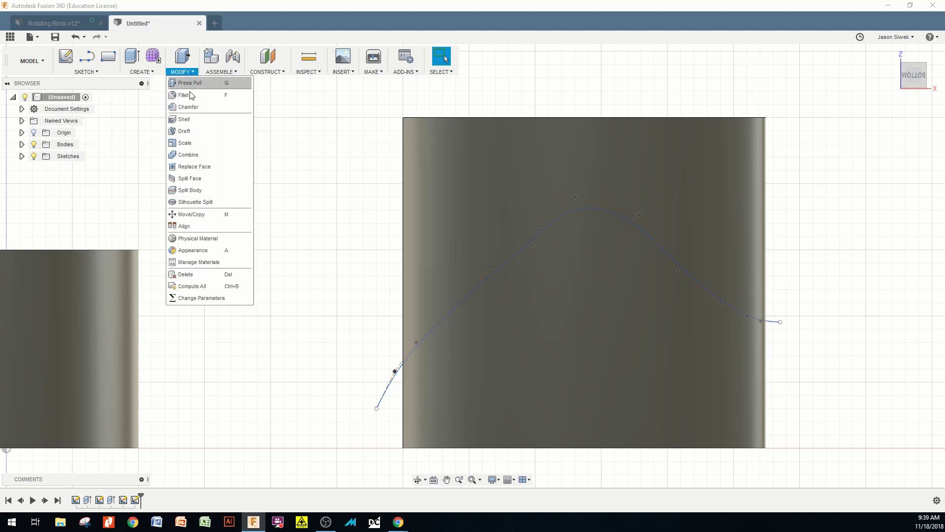
click(190, 190)
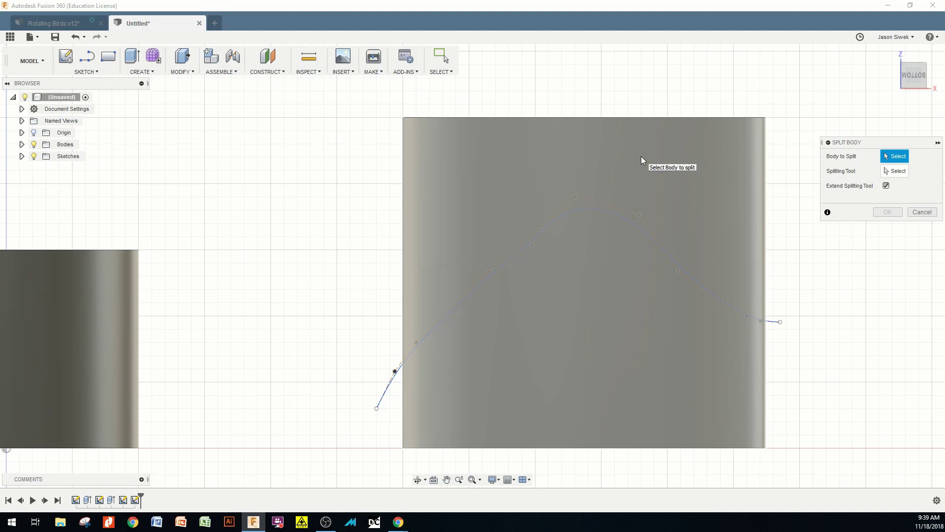
click(661, 151)
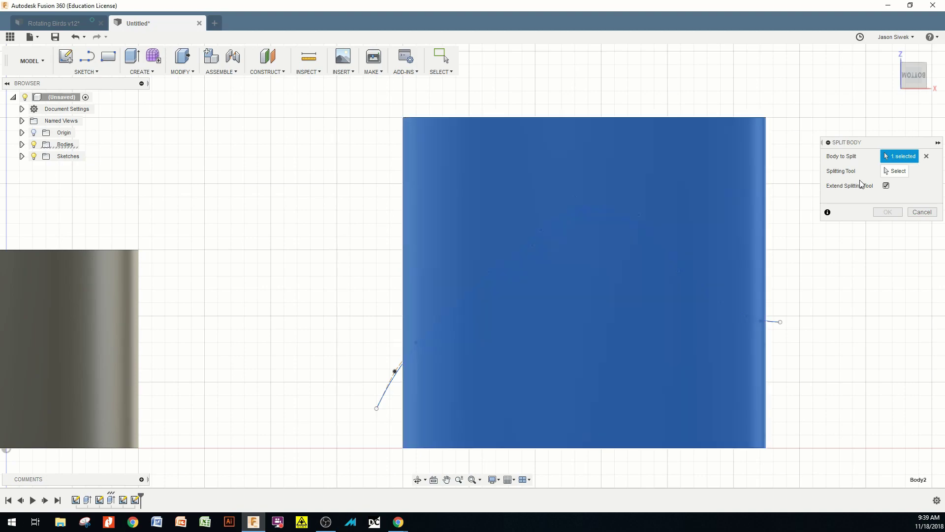
click(899, 171)
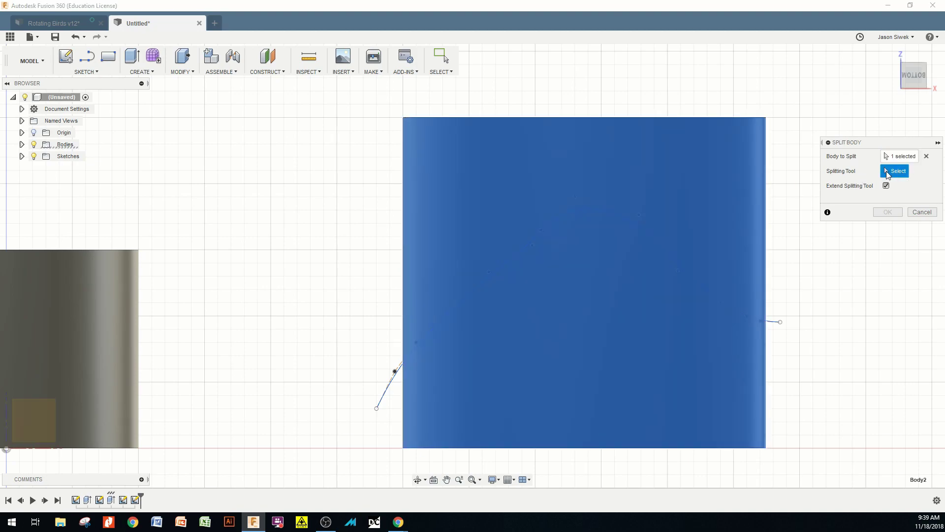
click(774, 326)
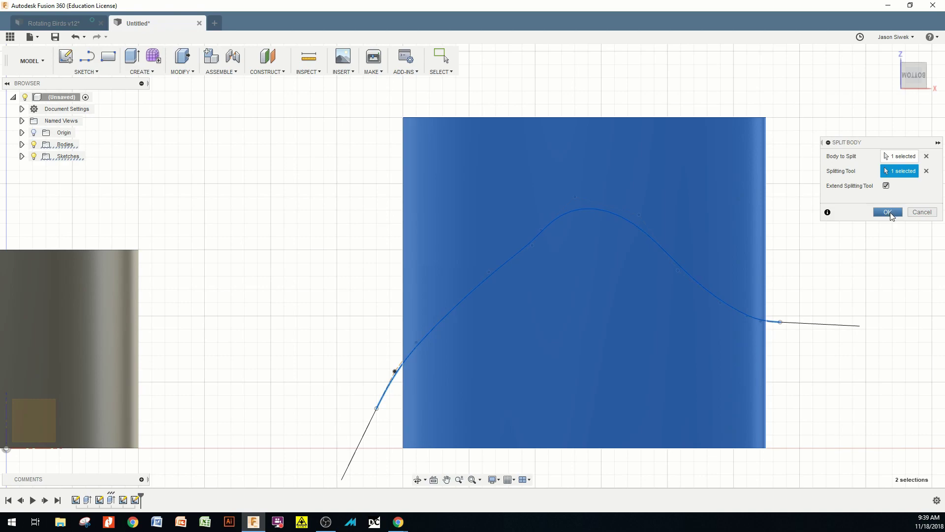
click(889, 212)
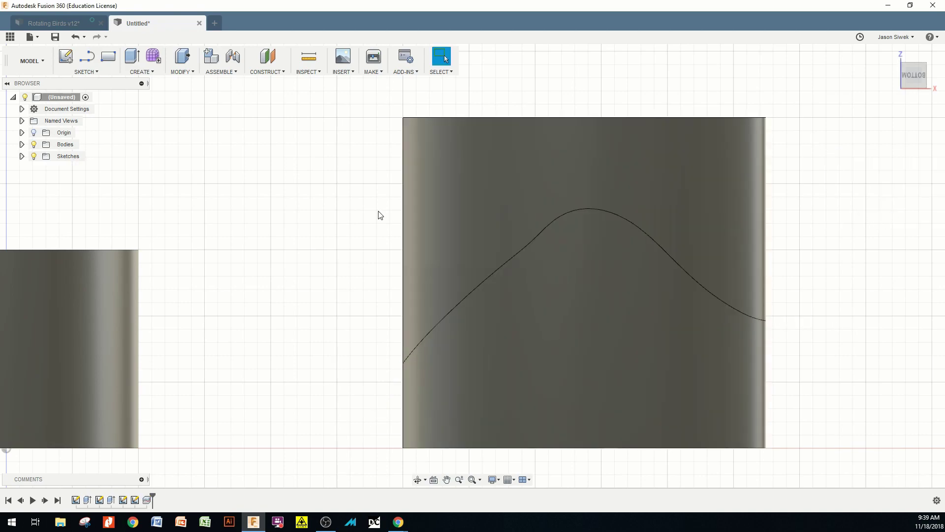
- Move the upper cut-off piece Body3 4 mm away from the lower body
key(m)
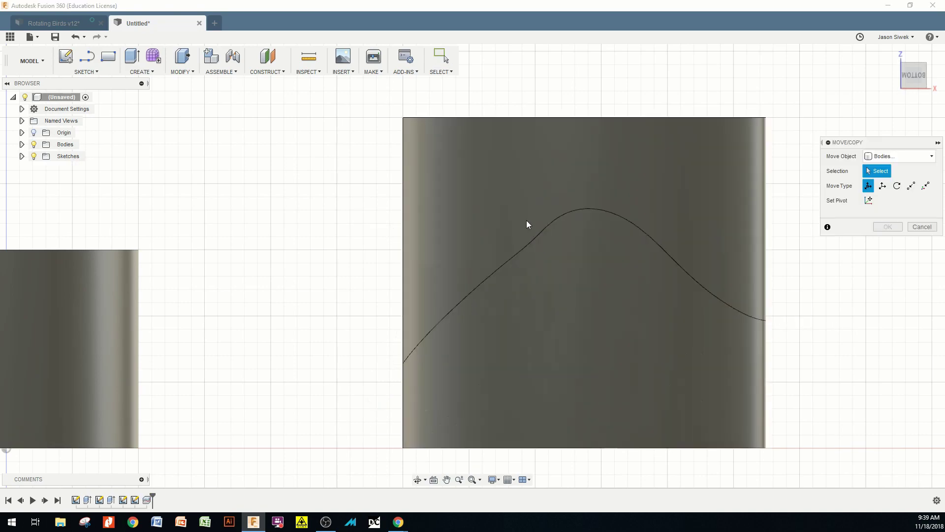
click(510, 201)
drag(514, 201, 512, 178)
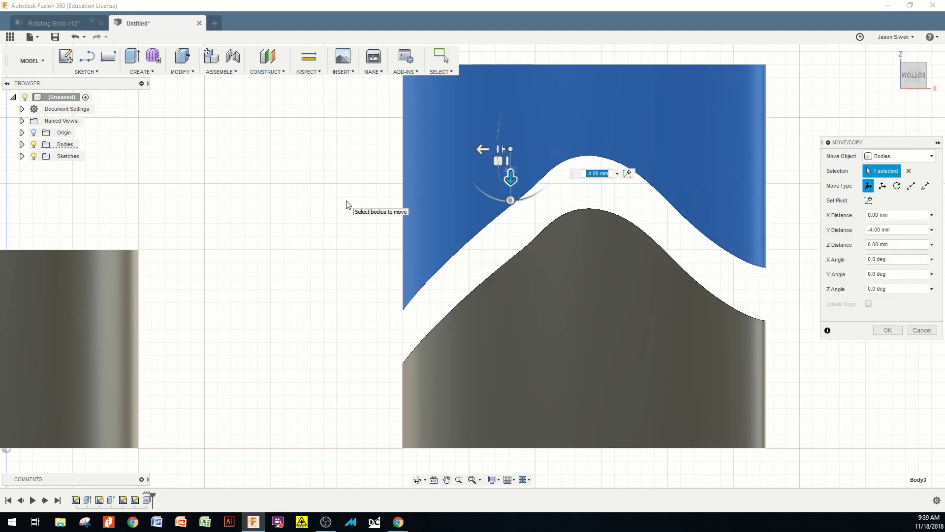
click(22, 145)
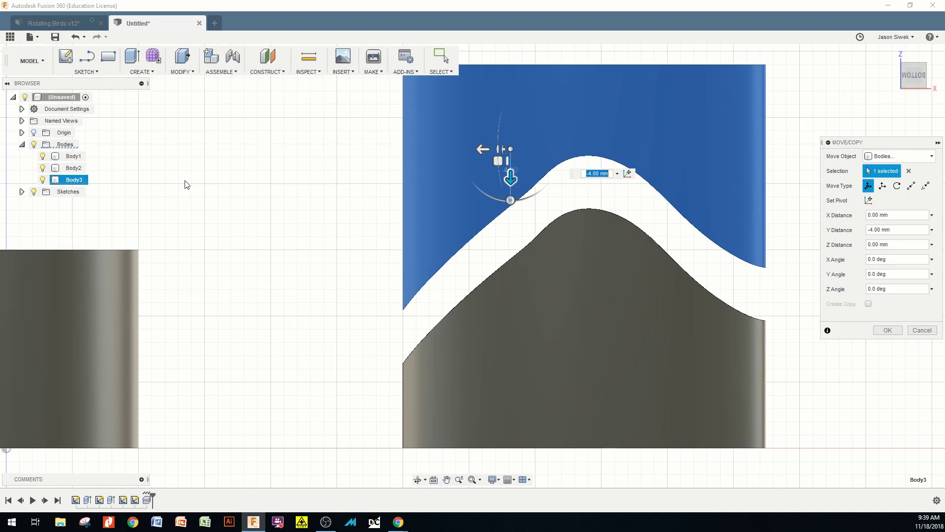
key(Return)
- Remove Body3 from the Browser and re-centre the view on the remaining petal body
click(46, 183)
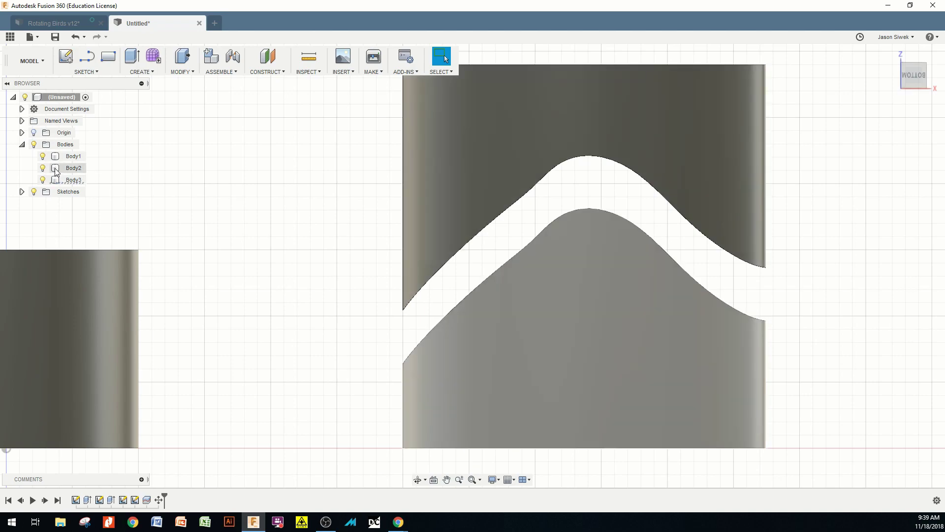
click(47, 180)
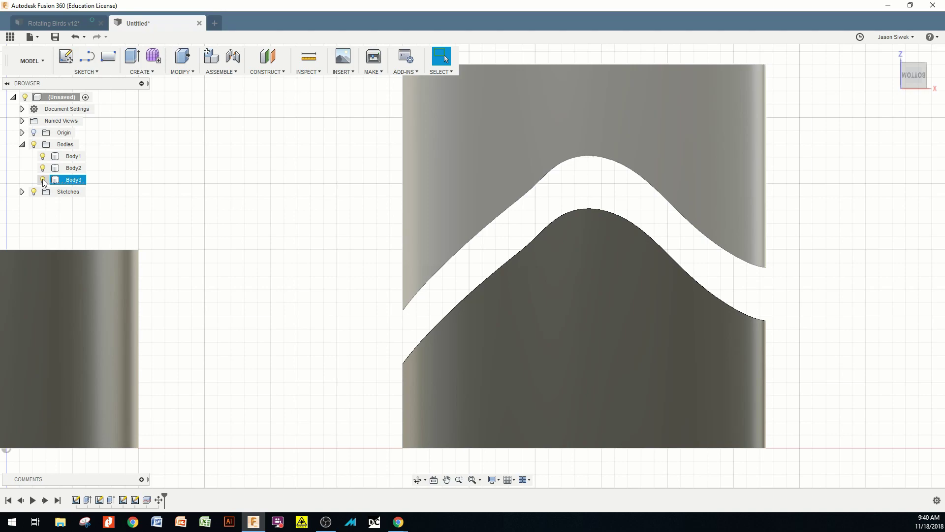
right_click(54, 181)
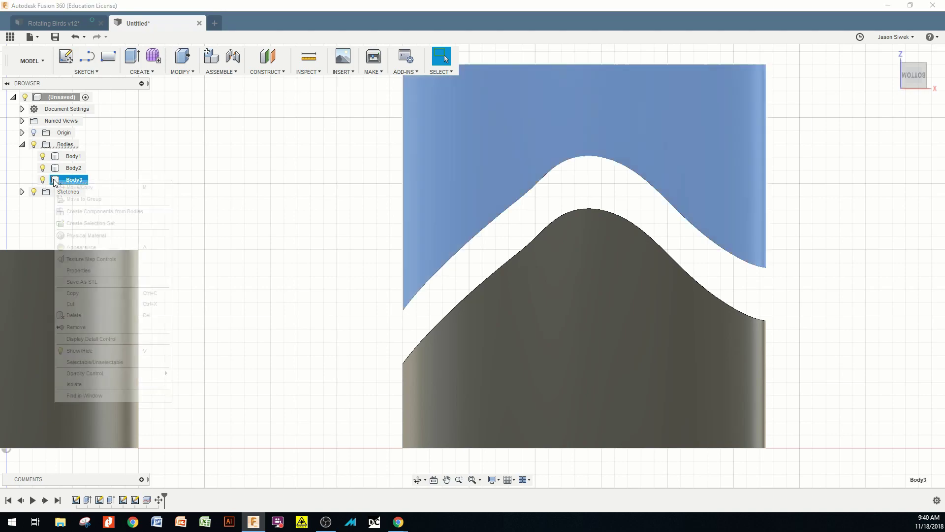
click(105, 327)
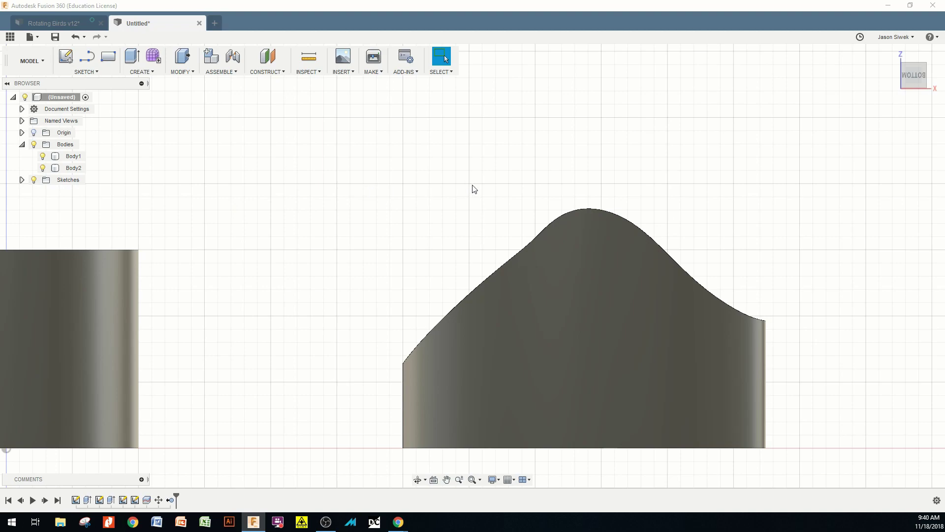
middle_drag(493, 180, 416, 172)
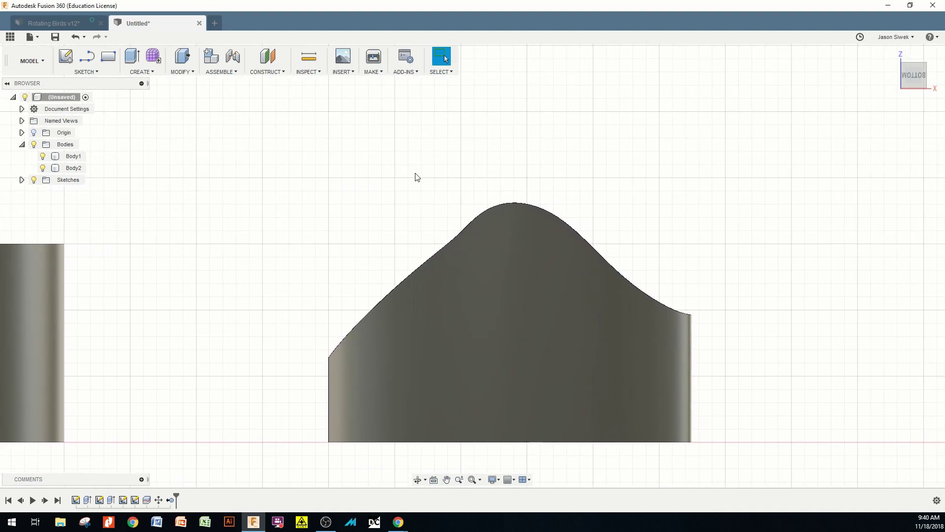
- Start a Control Point Spline on the body's plane, beginning left of the body up the slope
click(110, 72)
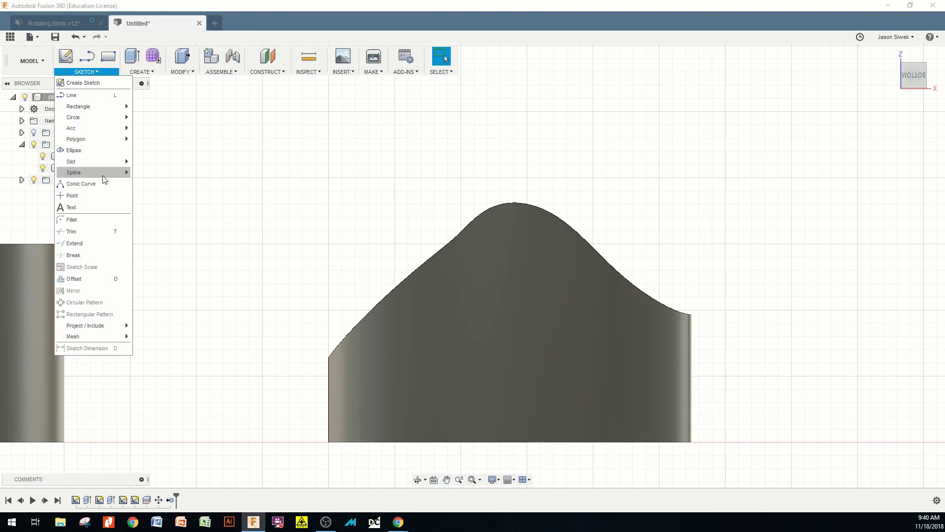
mouse_move(125, 172)
click(157, 183)
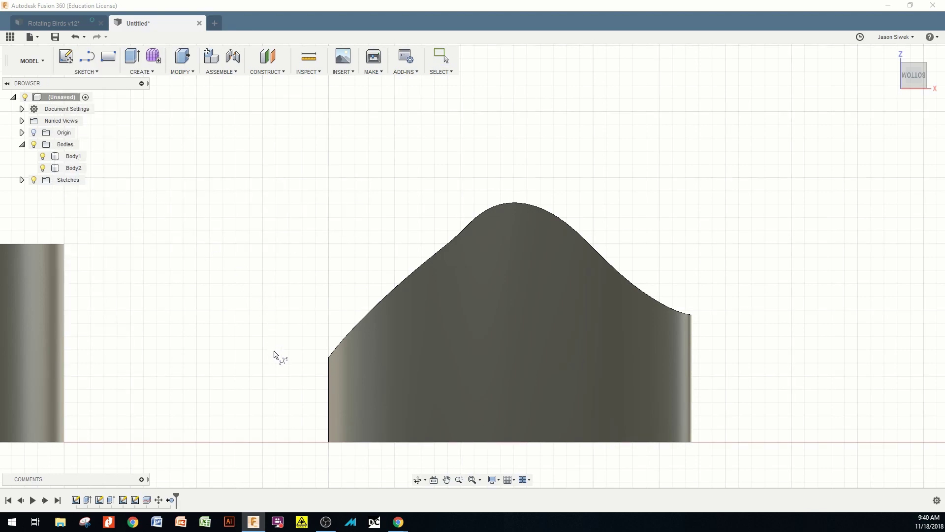
click(323, 377)
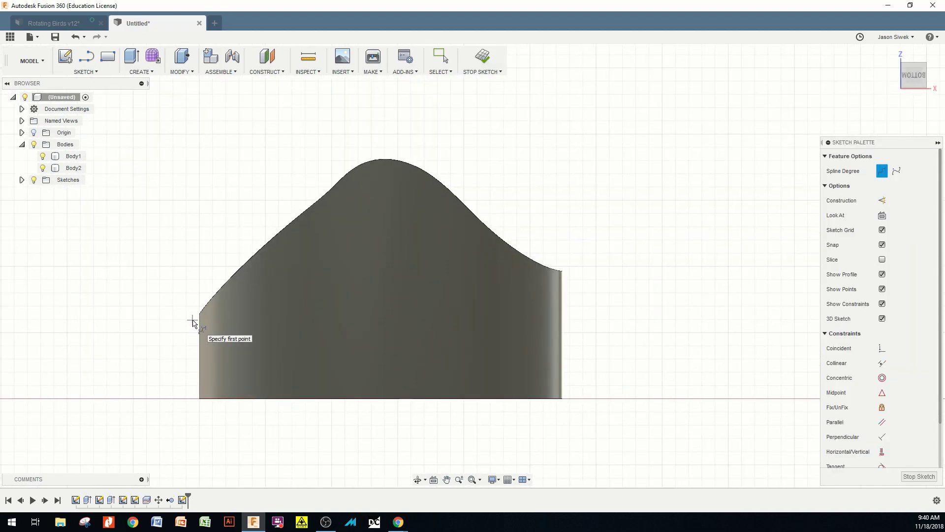
click(193, 320)
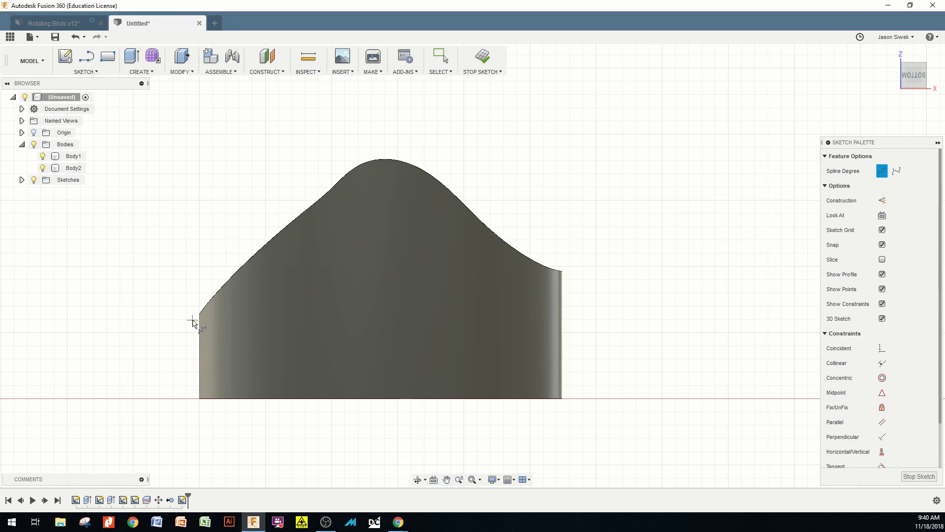
click(217, 313)
click(252, 280)
- Continue the spline just under the peak and down past the right edge, then finish the sketch
click(338, 198)
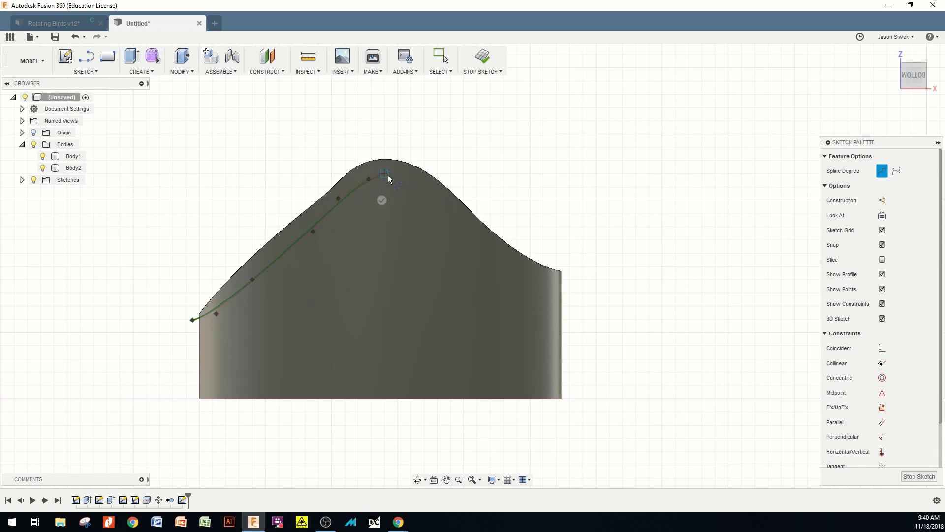
click(385, 174)
click(464, 227)
click(488, 259)
click(509, 269)
click(530, 279)
click(551, 290)
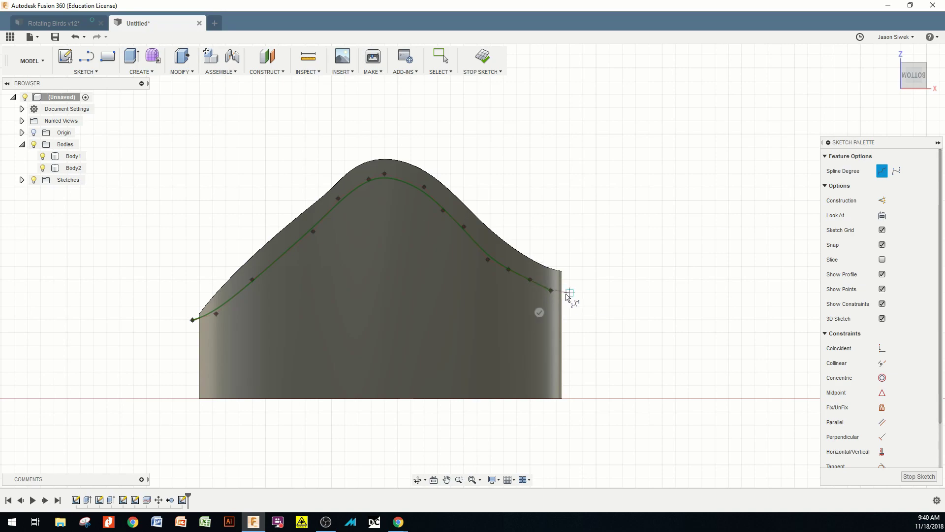
click(569, 293)
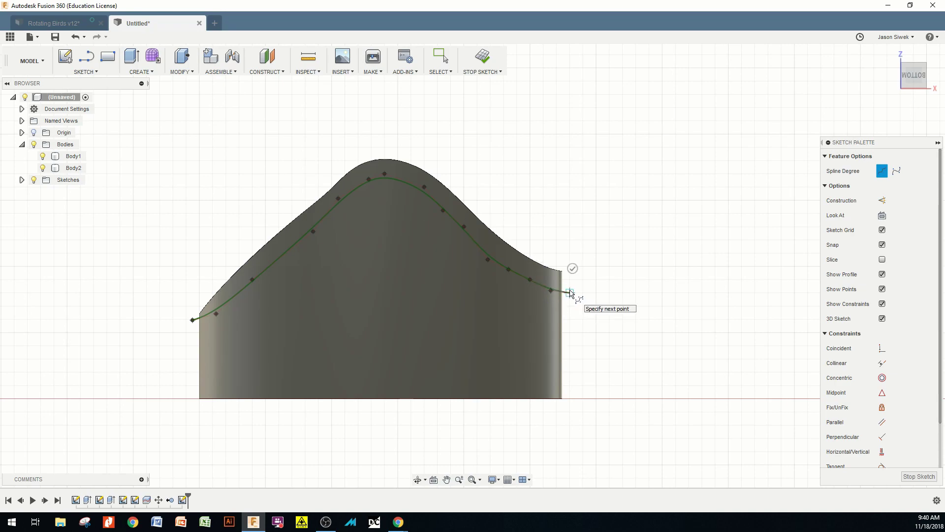
key(Escape)
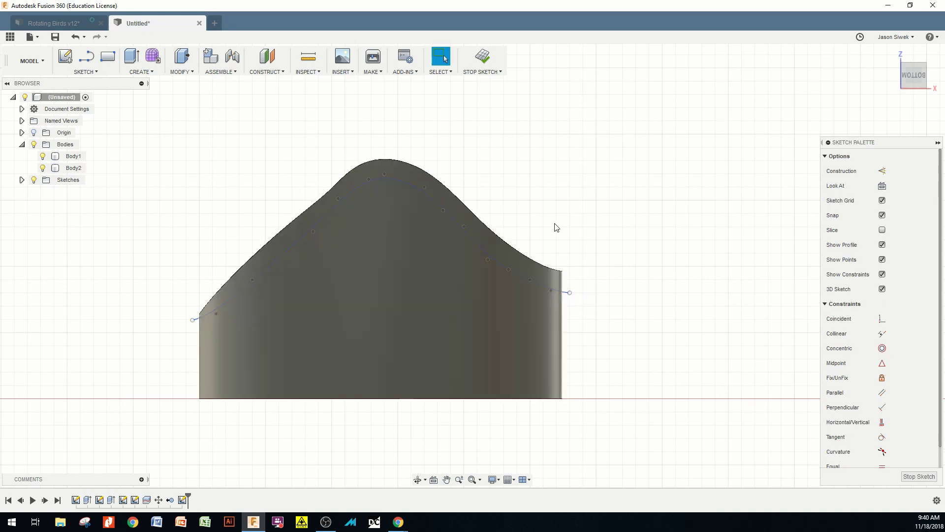
click(483, 57)
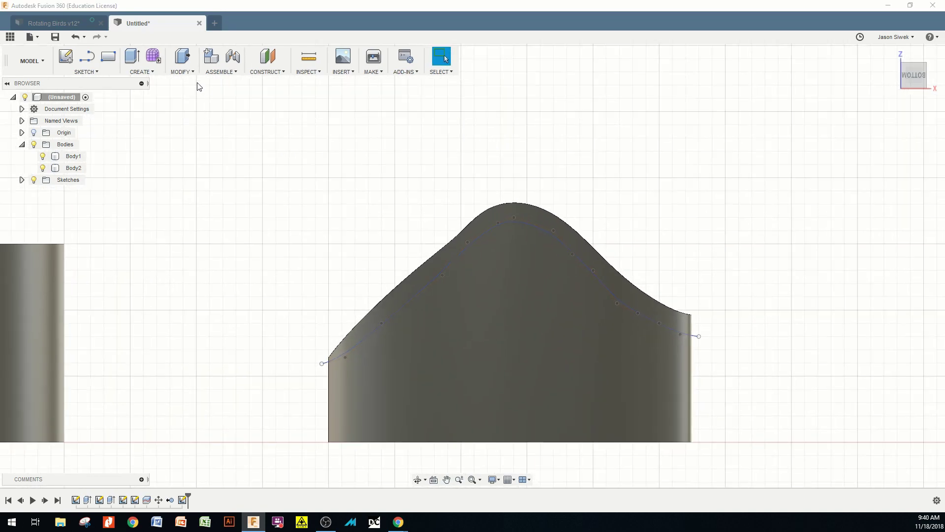
- Split the wavy petal body using the new spline as the splitting tool
click(188, 70)
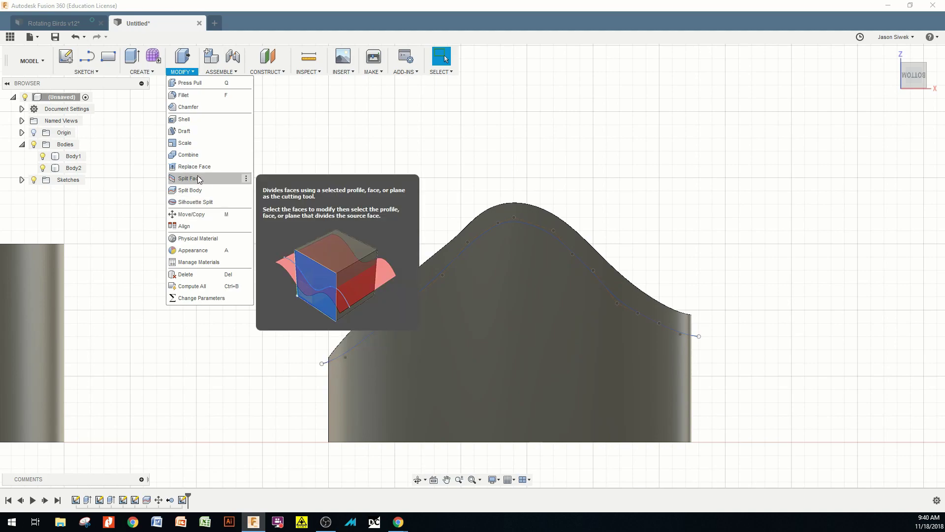
click(199, 189)
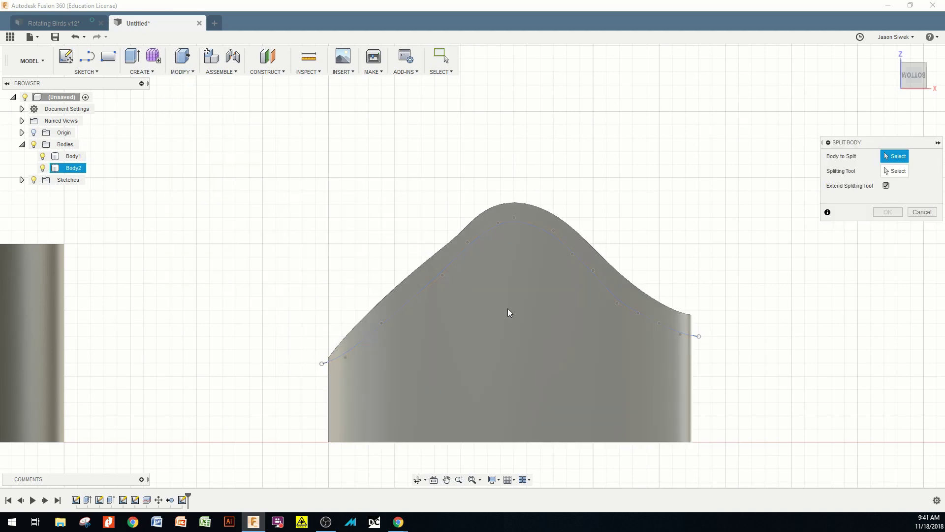
click(504, 316)
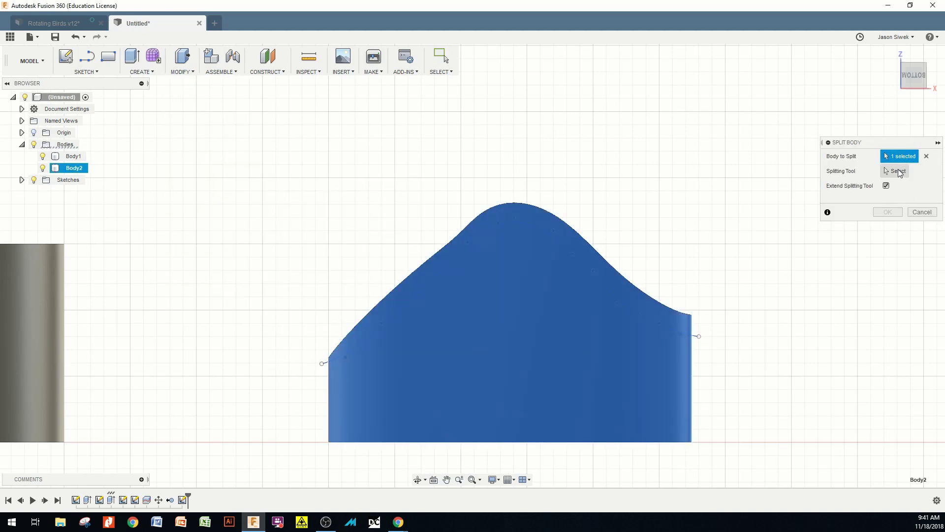
click(897, 172)
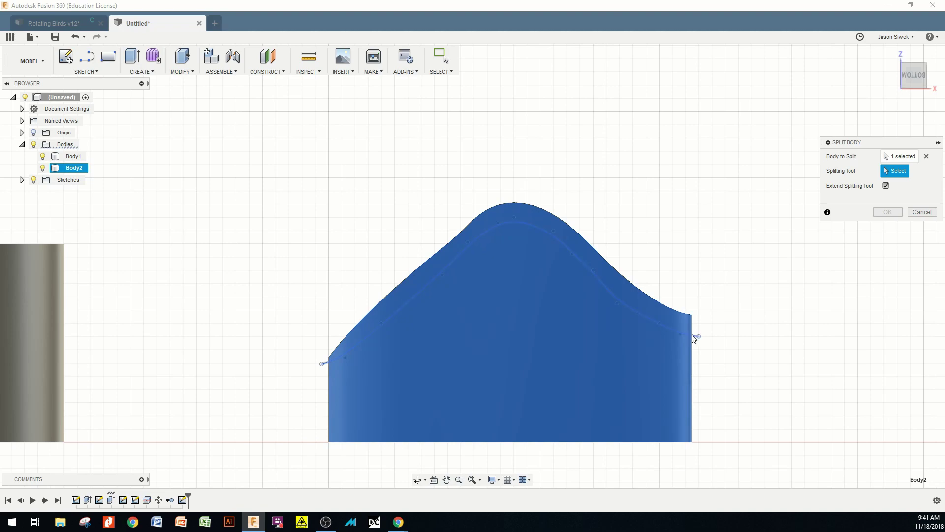
click(685, 333)
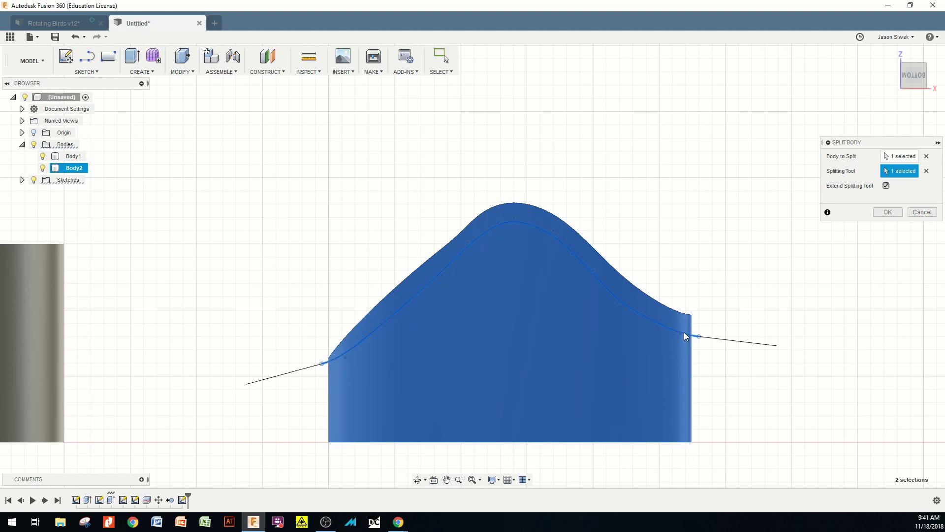
click(889, 213)
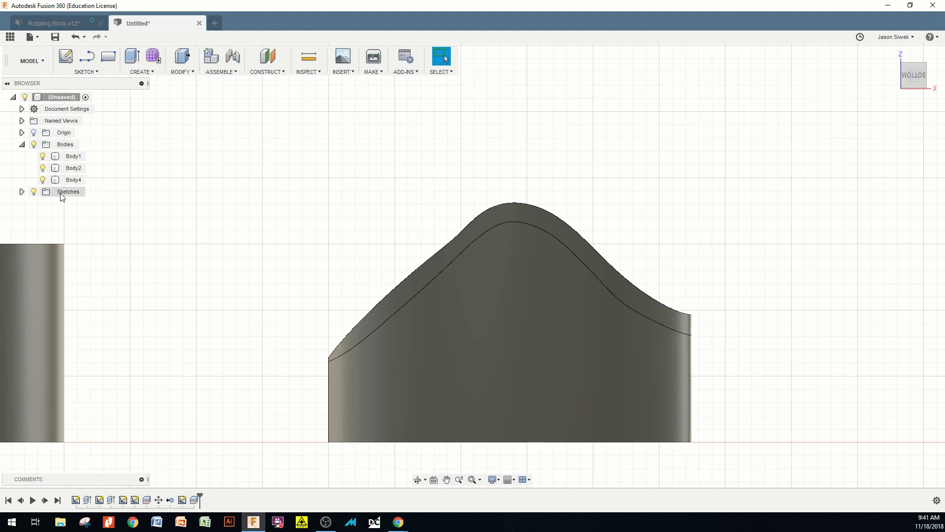
- Remove the lower piece, Body2, leaving only the thin arched strip Body4
click(48, 173)
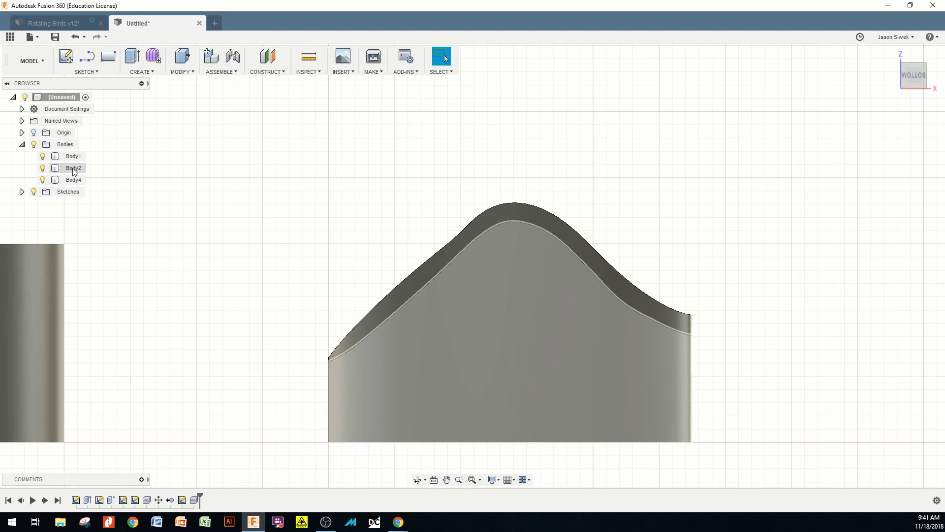
click(74, 169)
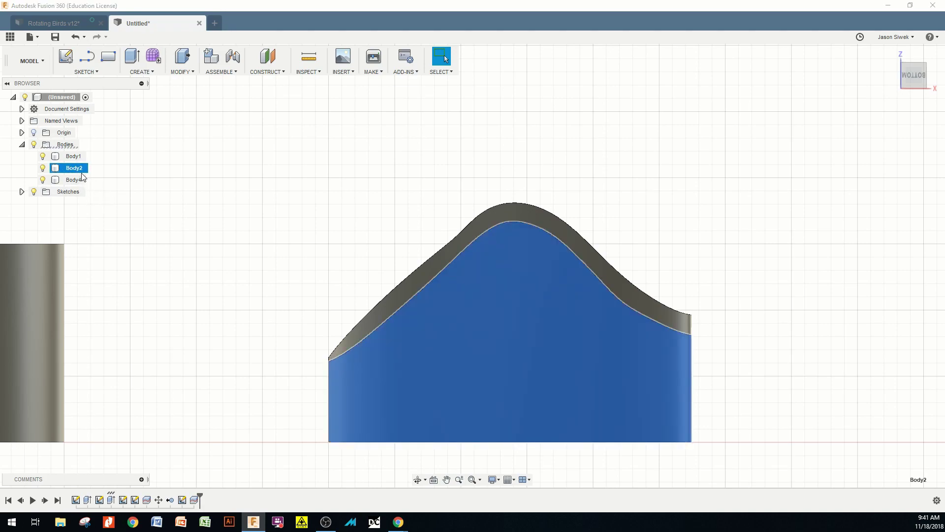
right_click(79, 169)
click(128, 318)
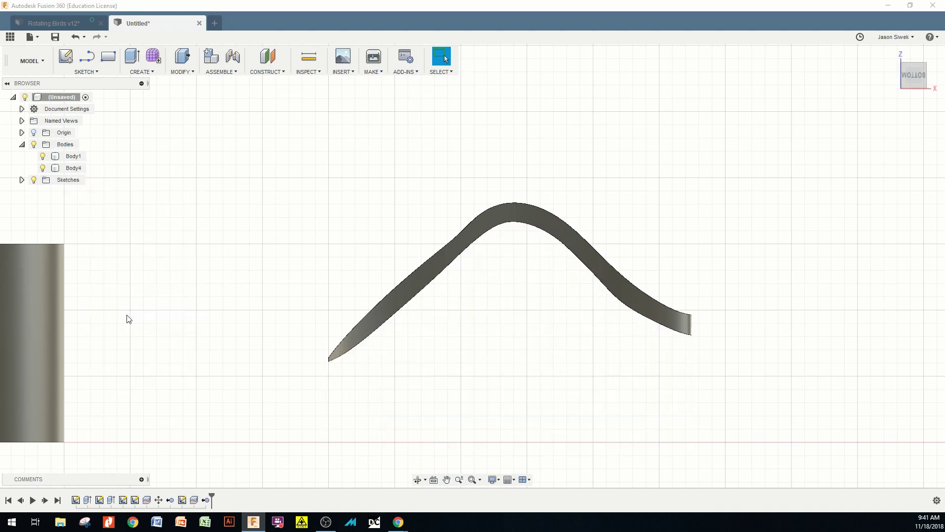
- Orbit, switch to the FRONT view, and pan to frame the ring and strip together
shift+middle_drag(363, 242, 361, 287)
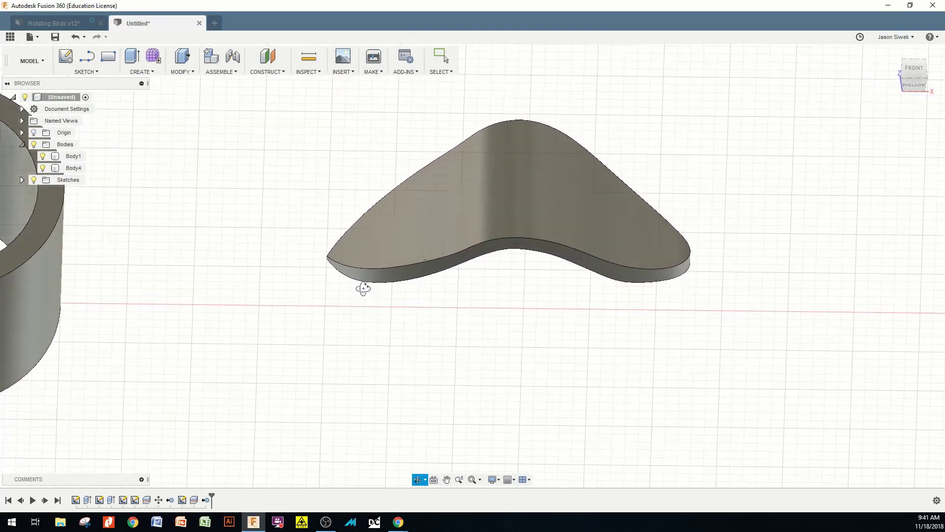
key(Escape)
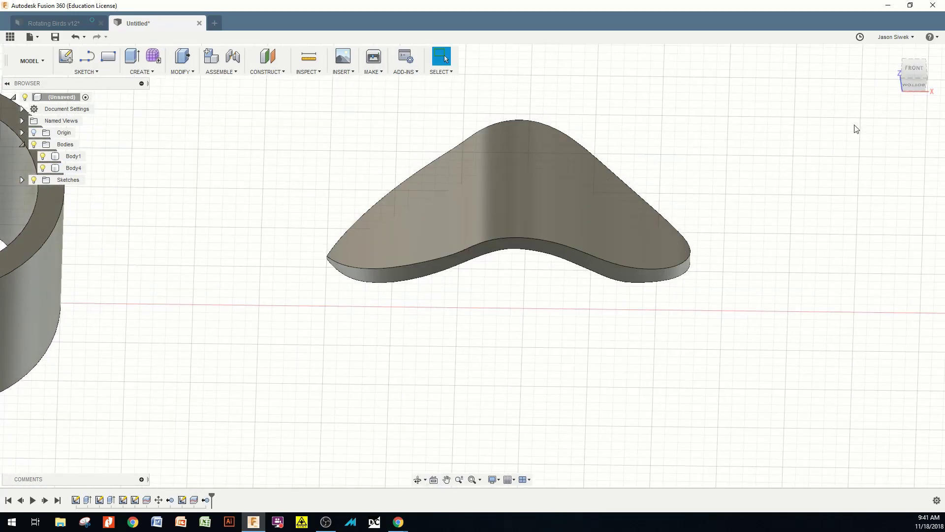
click(914, 74)
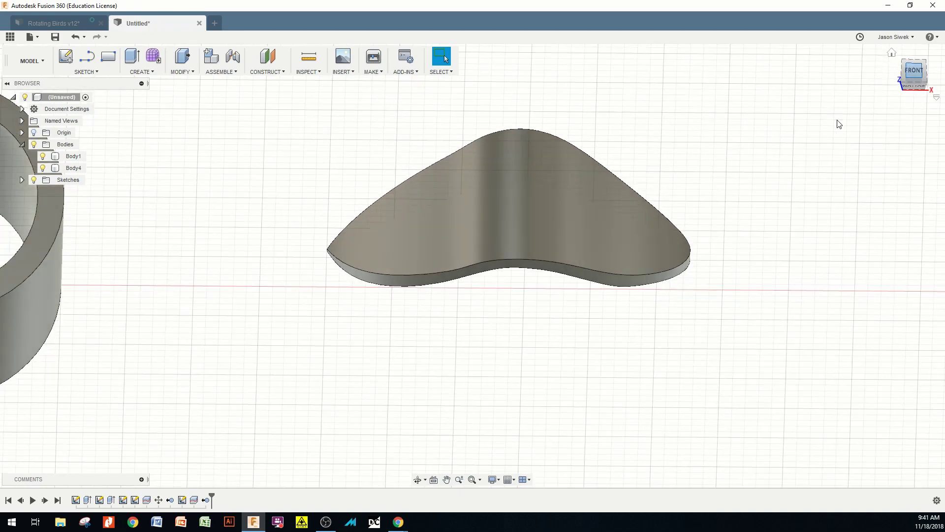
middle_drag(249, 187, 406, 185)
- Move Body4 22 mm along X so its base overlaps the ring
key(m)
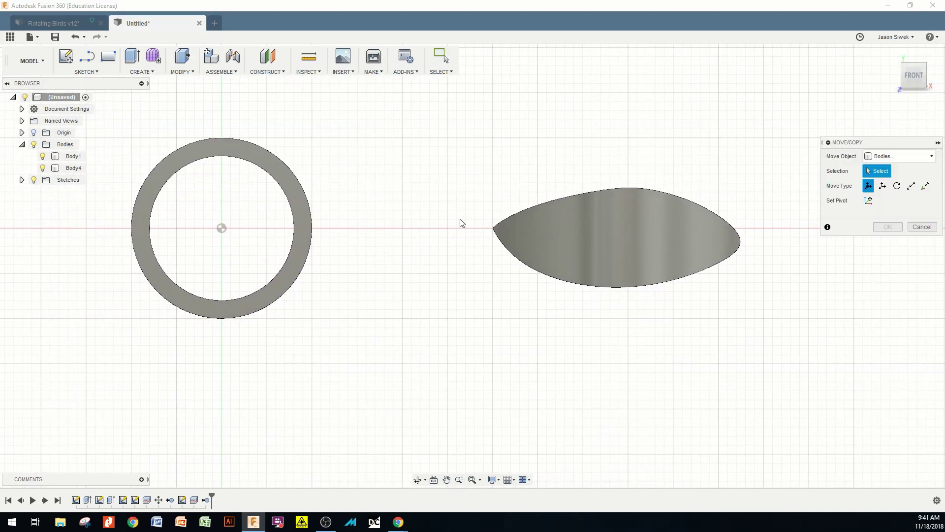
click(613, 236)
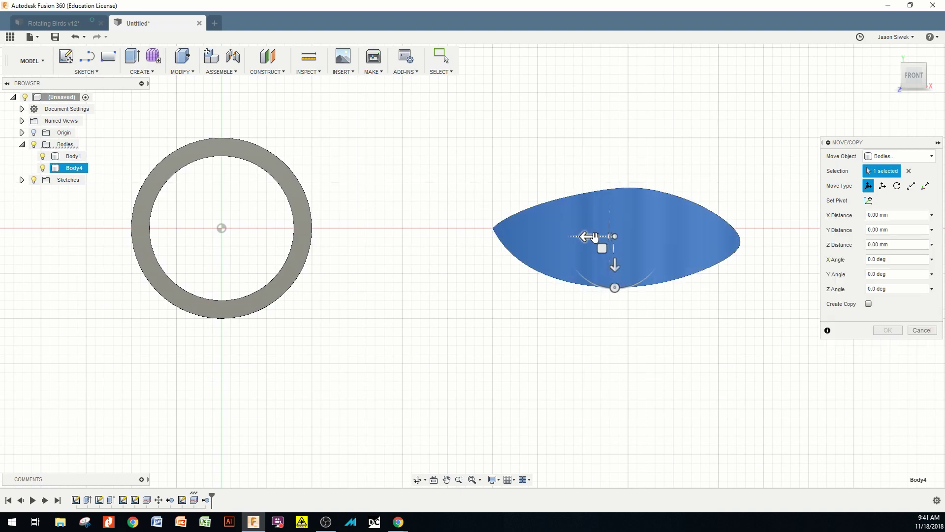
drag(586, 236, 380, 242)
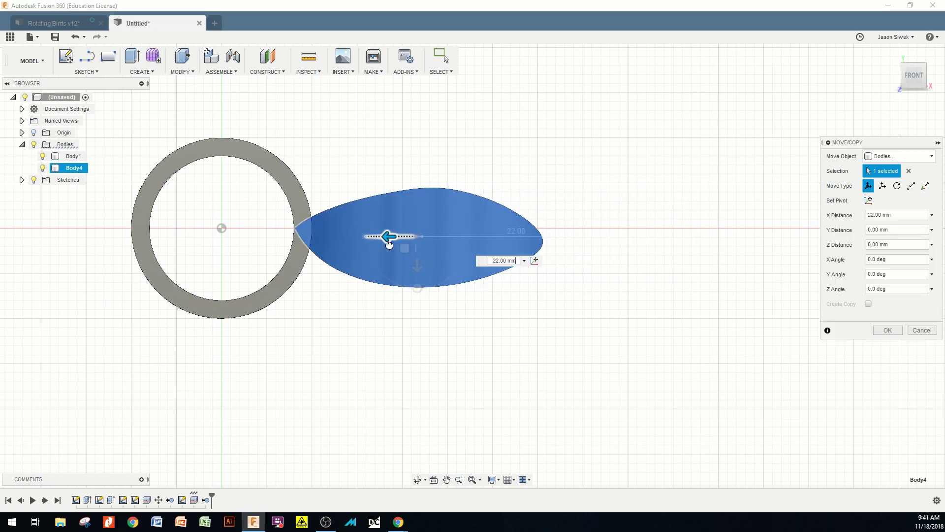
key(Return)
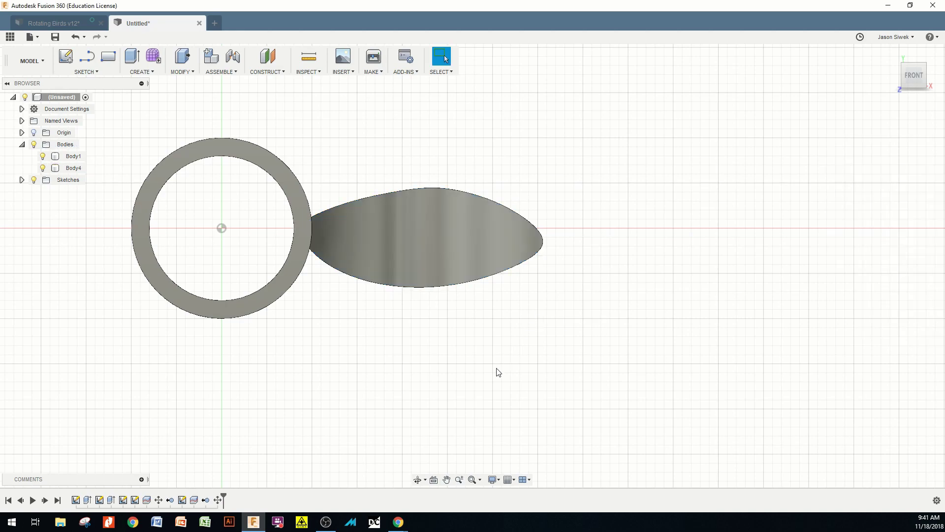
- From the bottom view, move the petal -7 mm along Y to meet the ring's side
shift+middle_drag(492, 371, 490, 312)
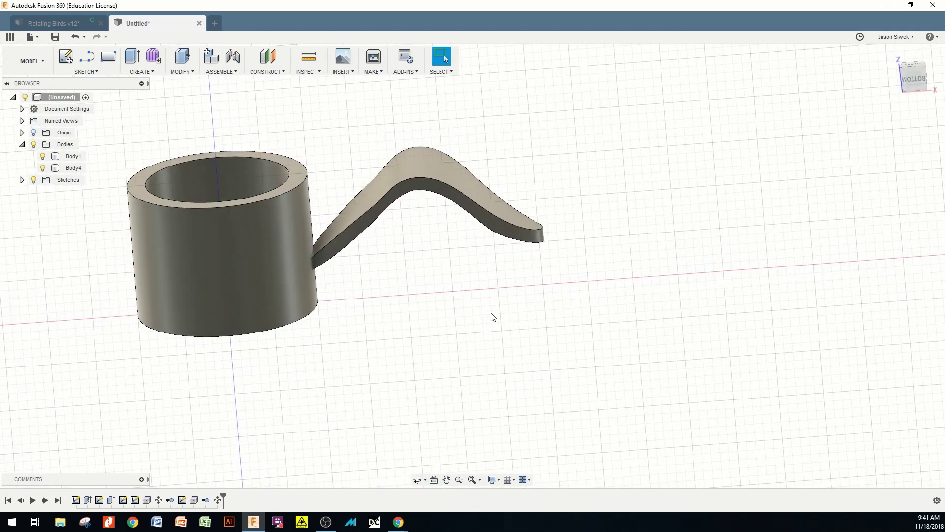
key(m)
click(439, 178)
click(426, 211)
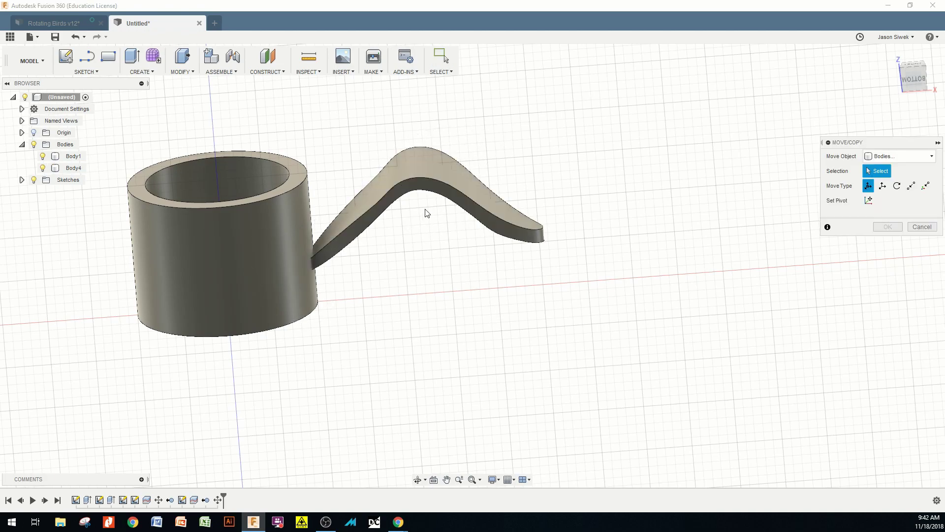
click(438, 182)
click(499, 197)
click(912, 78)
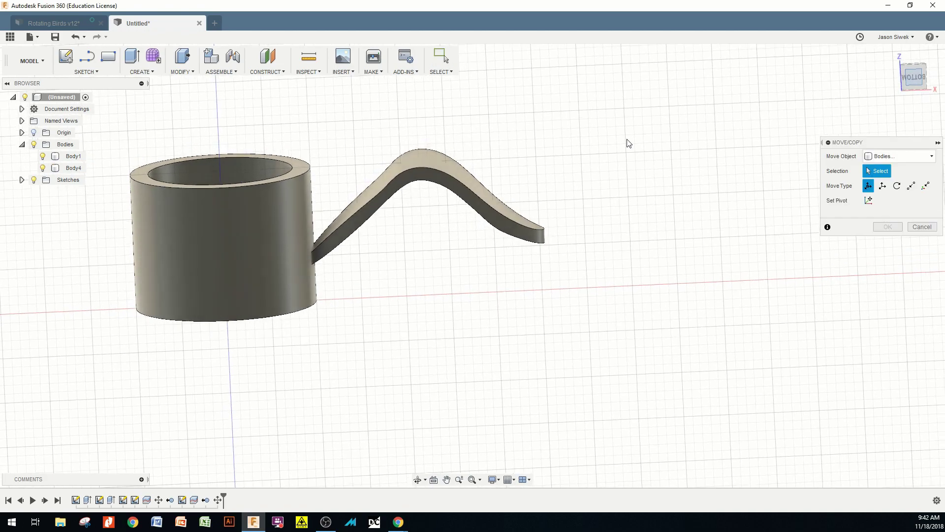
click(437, 165)
click(439, 166)
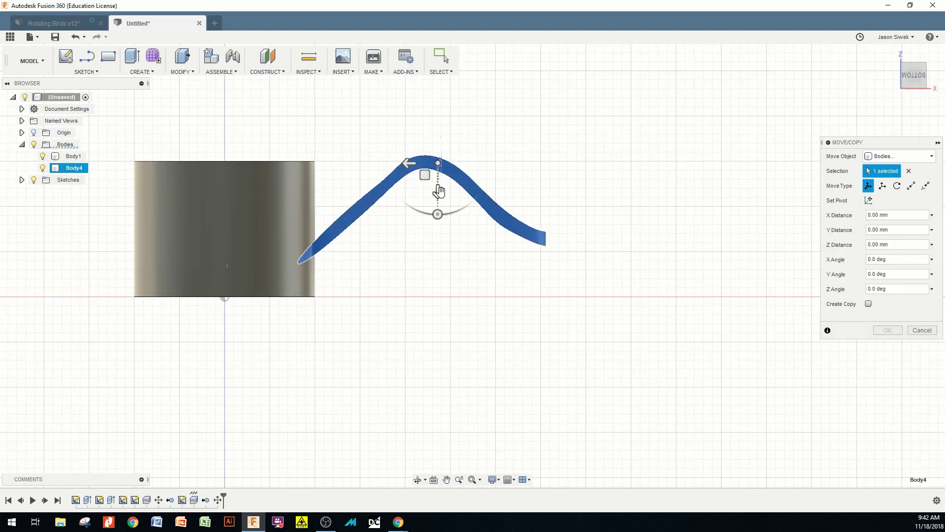
drag(438, 193, 449, 133)
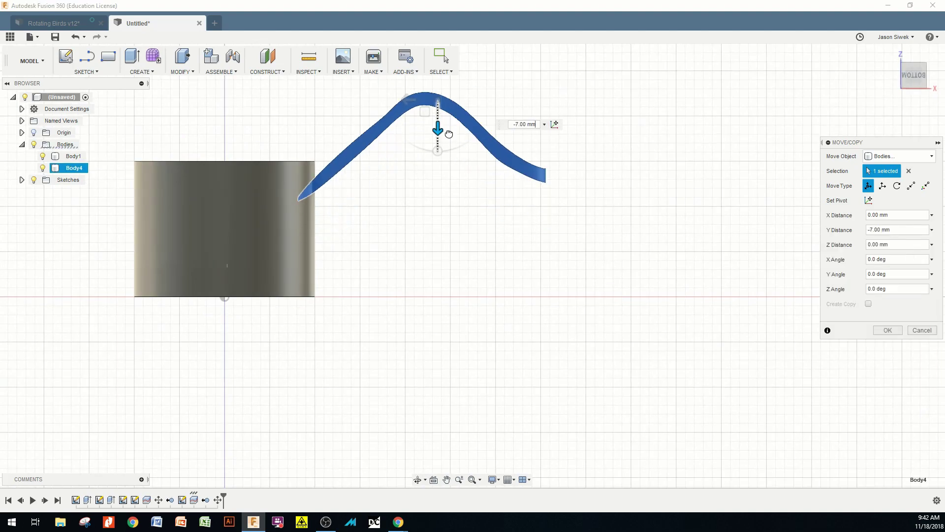
key(Return)
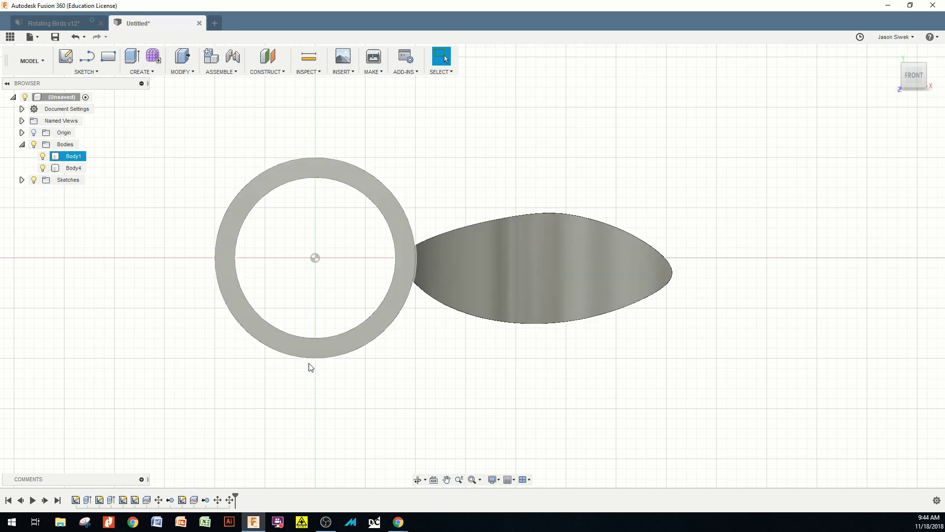
- Start a circular pattern of type Bodies and select the petal Body4
click(156, 74)
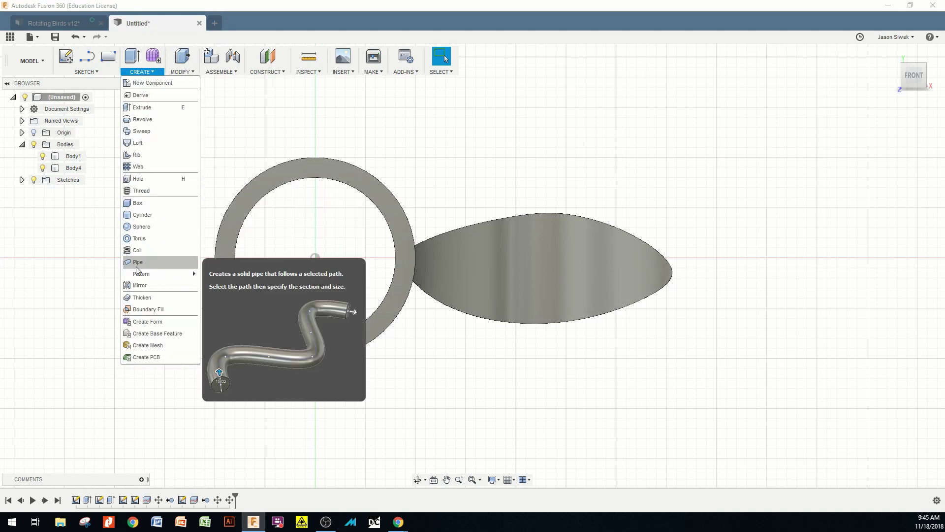
mouse_move(191, 275)
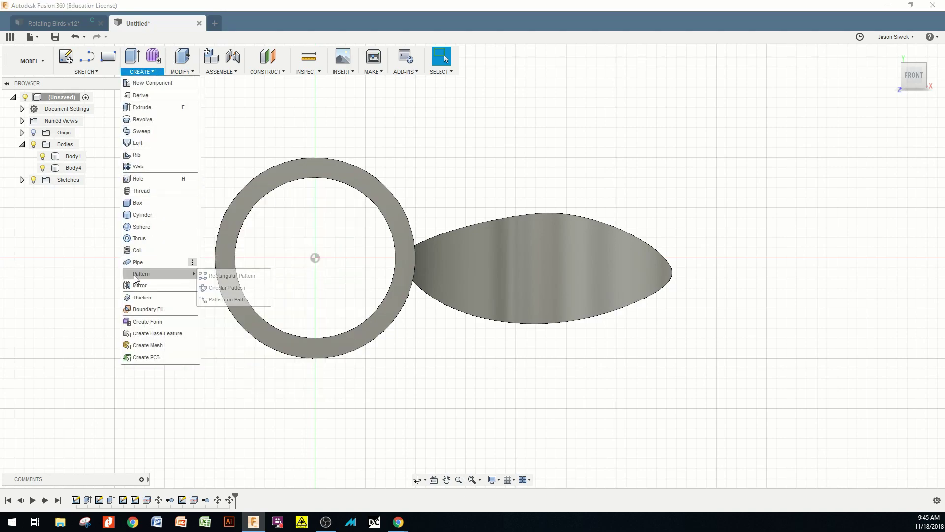
click(221, 289)
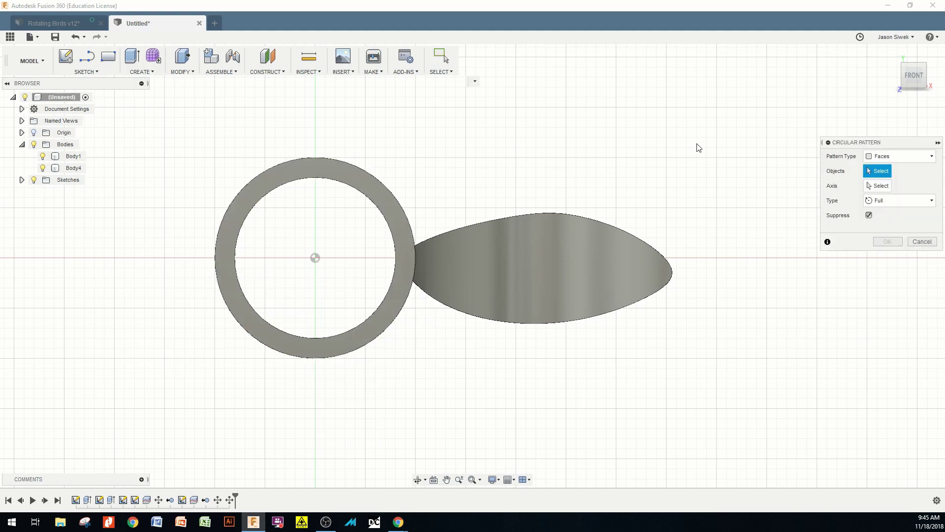
click(929, 157)
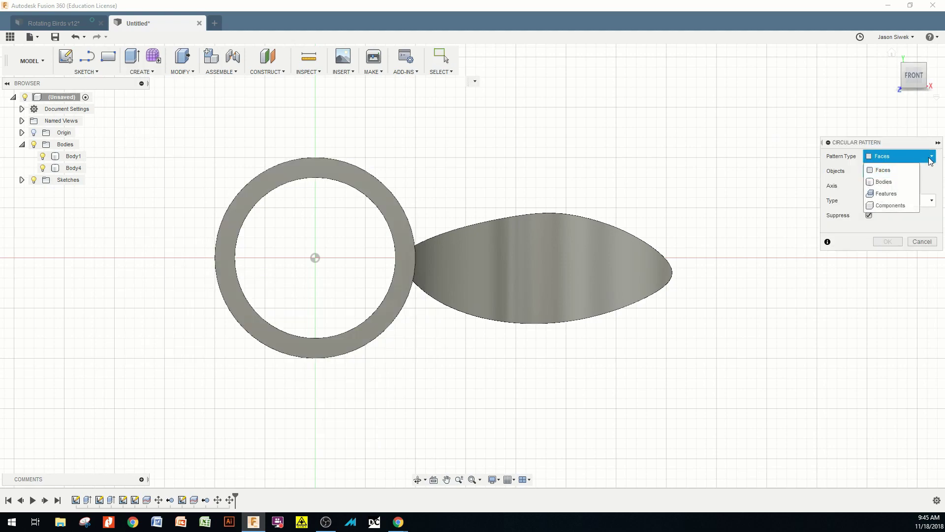
click(899, 183)
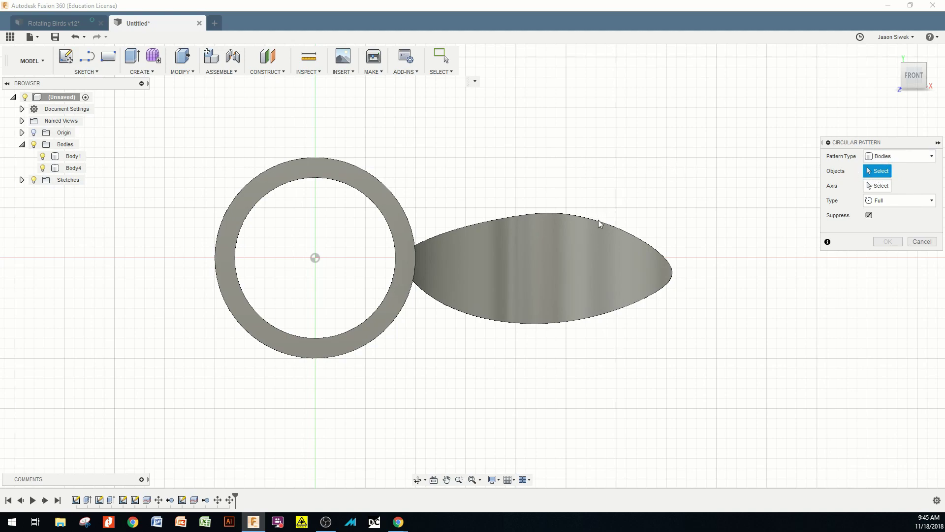
click(591, 232)
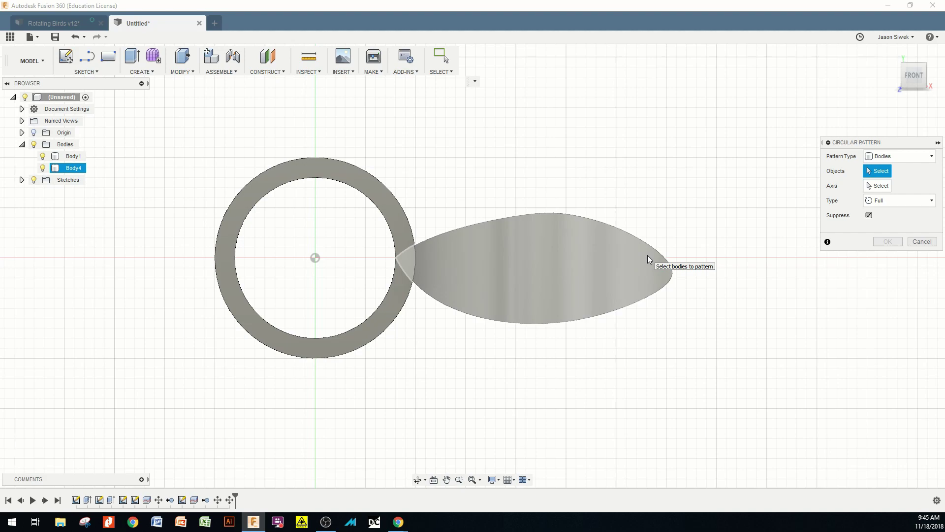
click(561, 260)
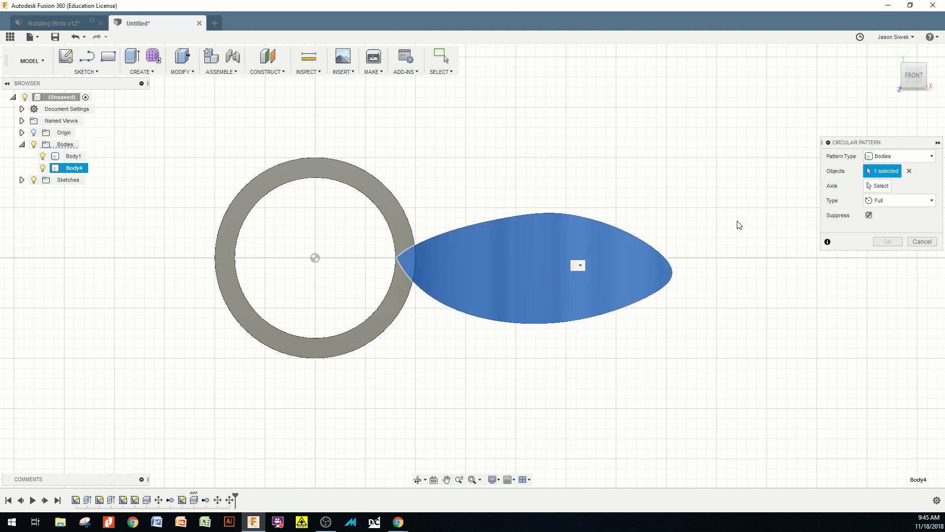
- Use the ring's cylinder as the axis, set quantity 11, and apply the pattern
shift+middle_drag(441, 391, 428, 348)
click(884, 186)
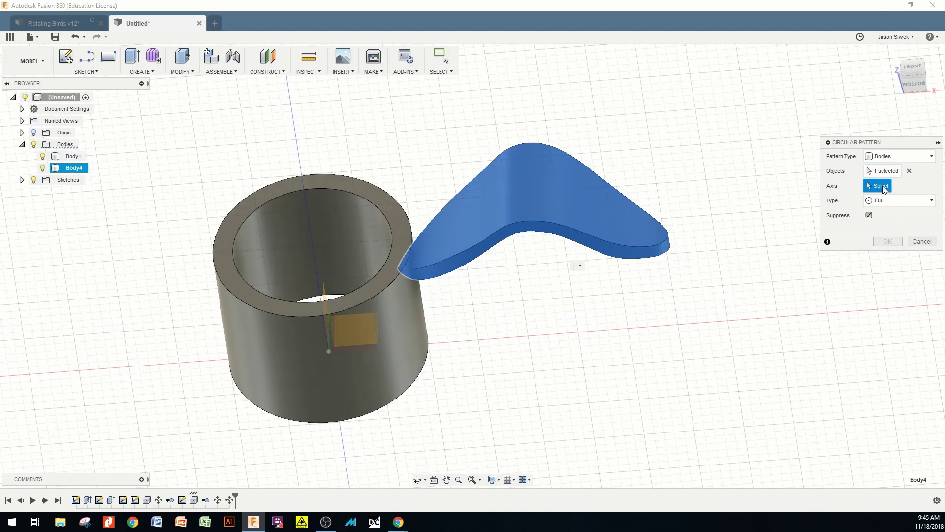
click(374, 354)
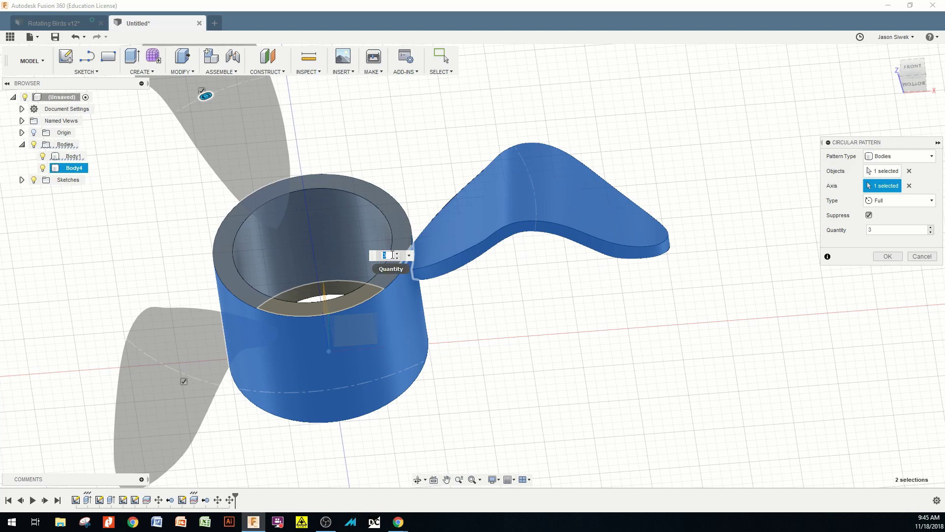
text(11)
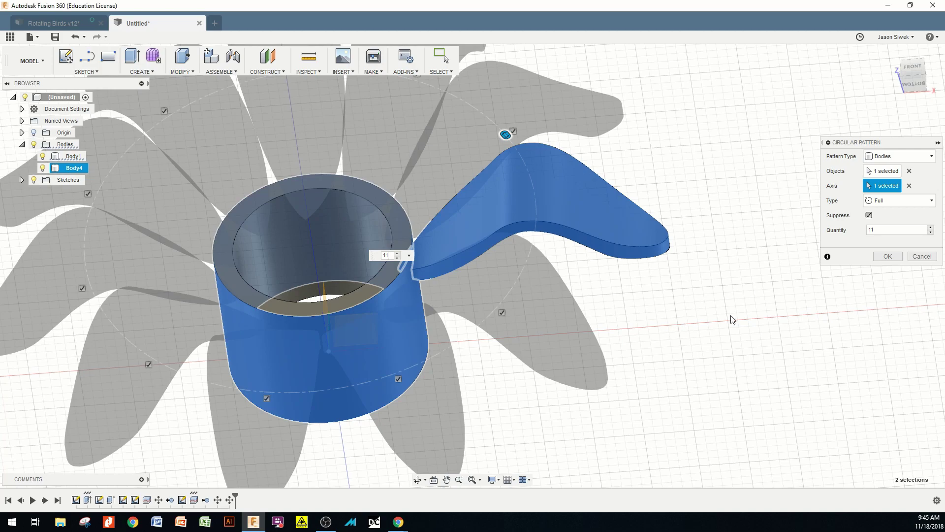
click(916, 69)
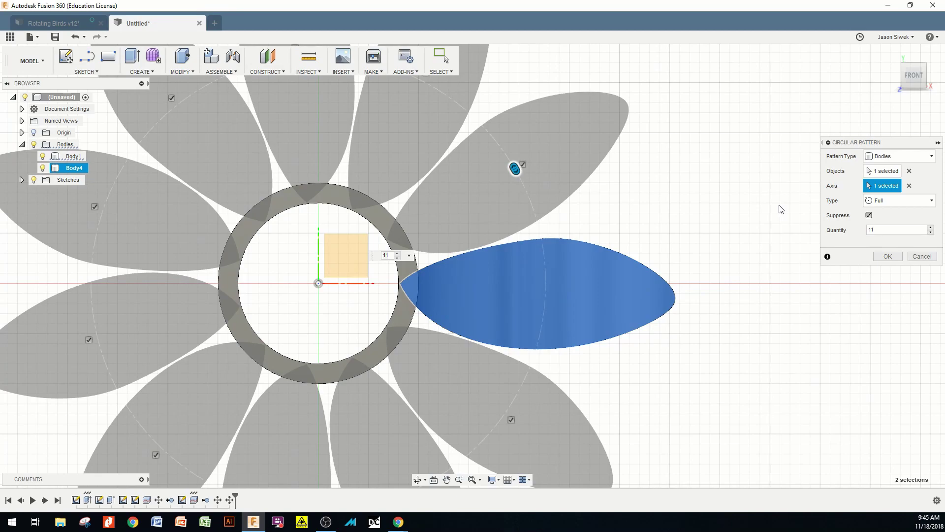
click(891, 258)
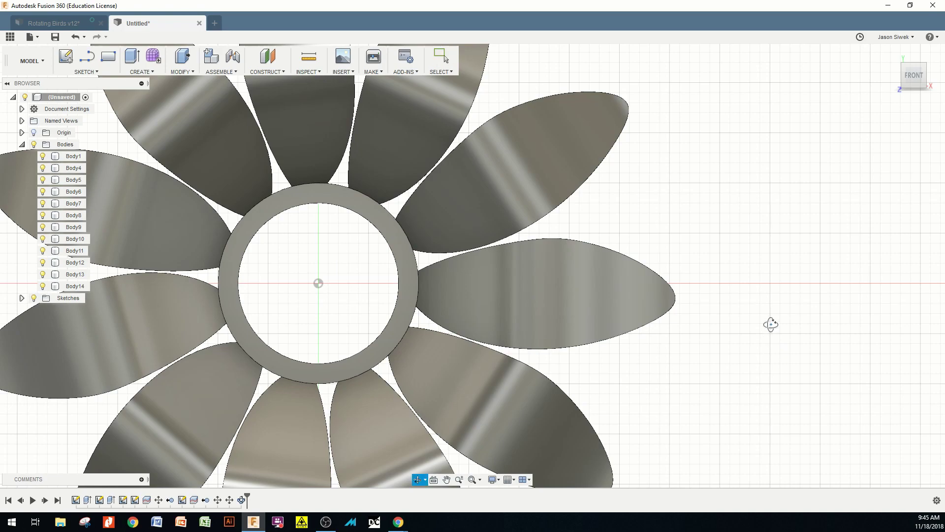
- Orbit to inspect the eleven-petal flower from below and from an angled top view
mouse_move(770, 323)
shift+middle_down()
mouse_move(770, 278)
mouse_move(770, 341)
mouse_move(768, 274)
shift+middle_up()
click(365, 424)
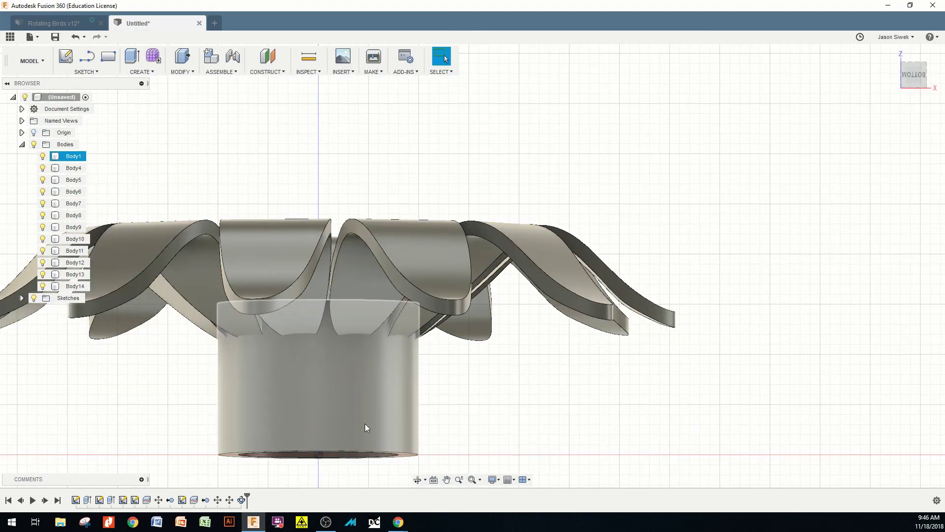
shift+middle_drag(684, 190, 681, 243)
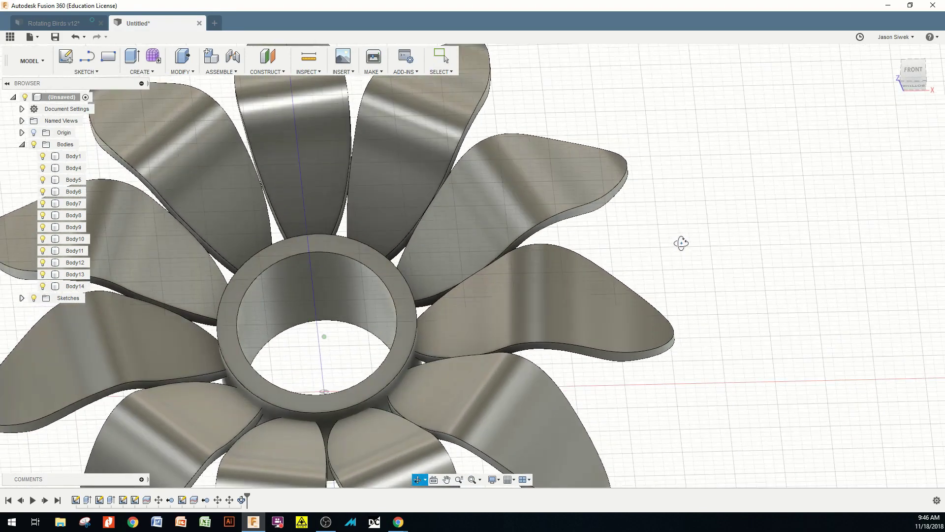
- Fillet the ring's inner top edge with a 2 mm radius, then orbit to review the flower
key(f)
click(349, 259)
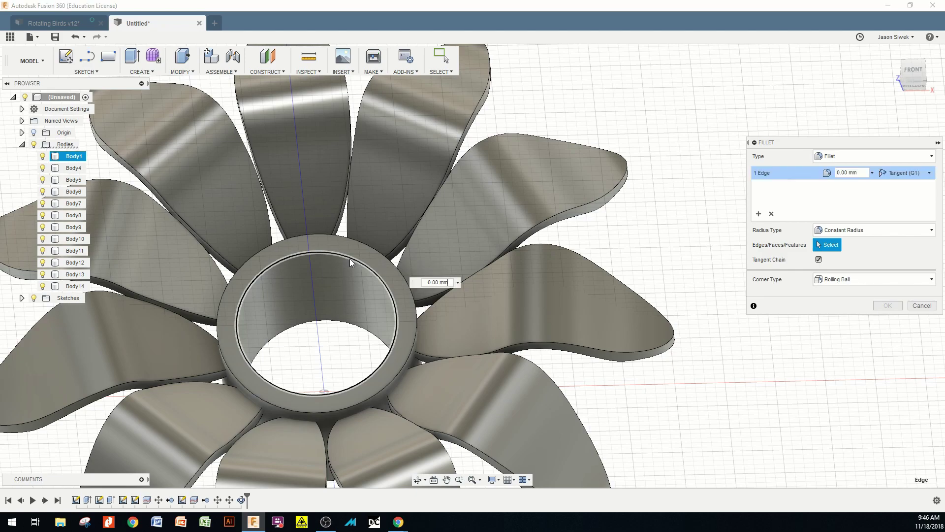
text(2)
key(Return)
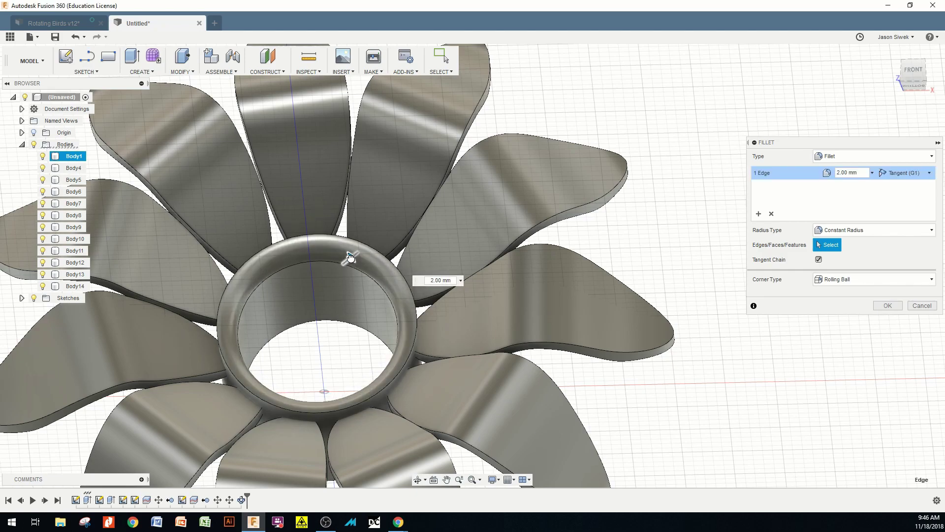
key(Return)
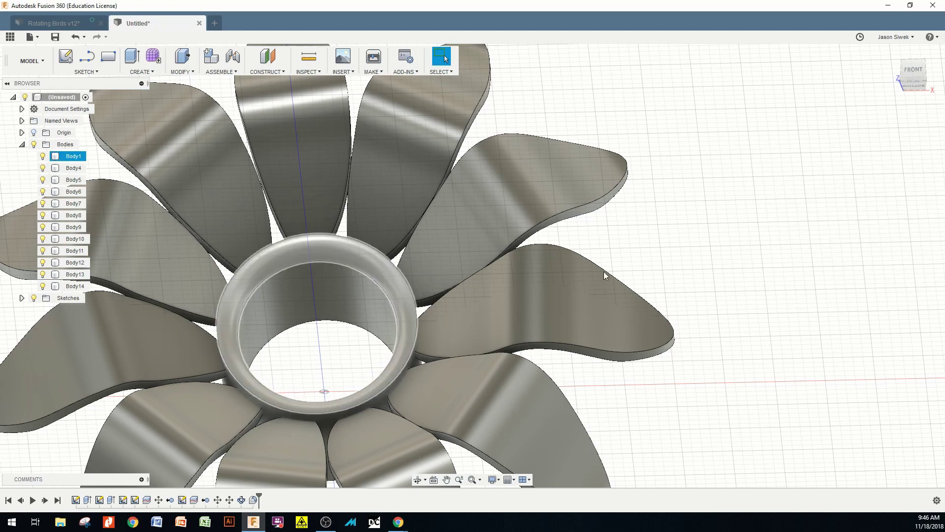
shift+middle_drag(850, 319, 789, 333)
scroll(775, 358, up, 3)
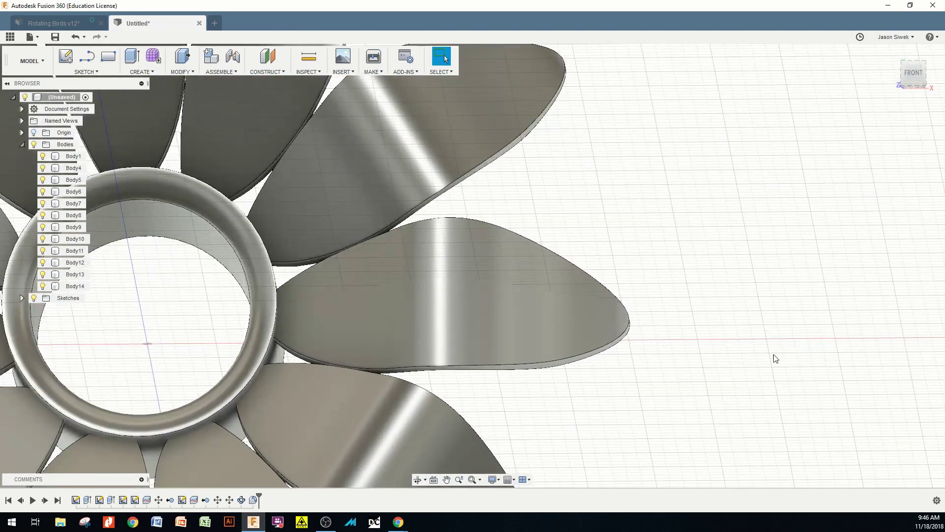
scroll(771, 357, down, 4)
shift+middle_drag(763, 371, 766, 336)
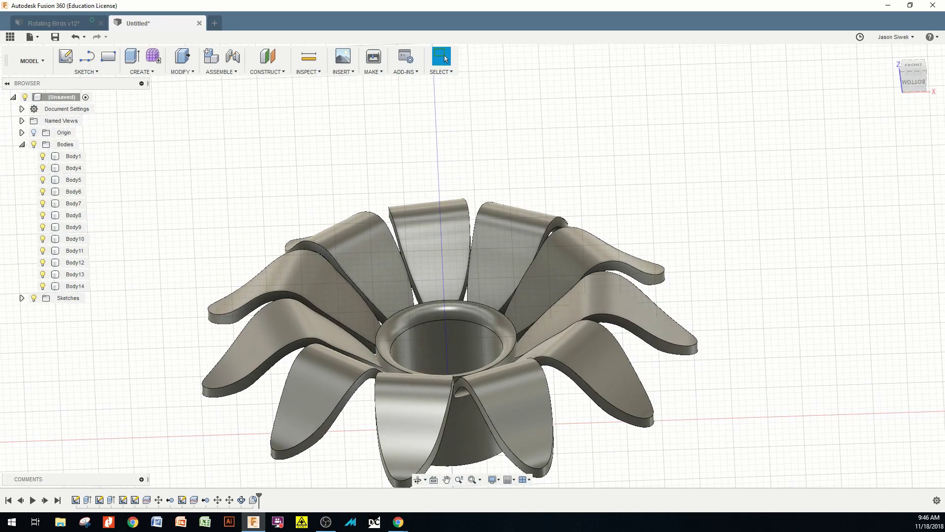